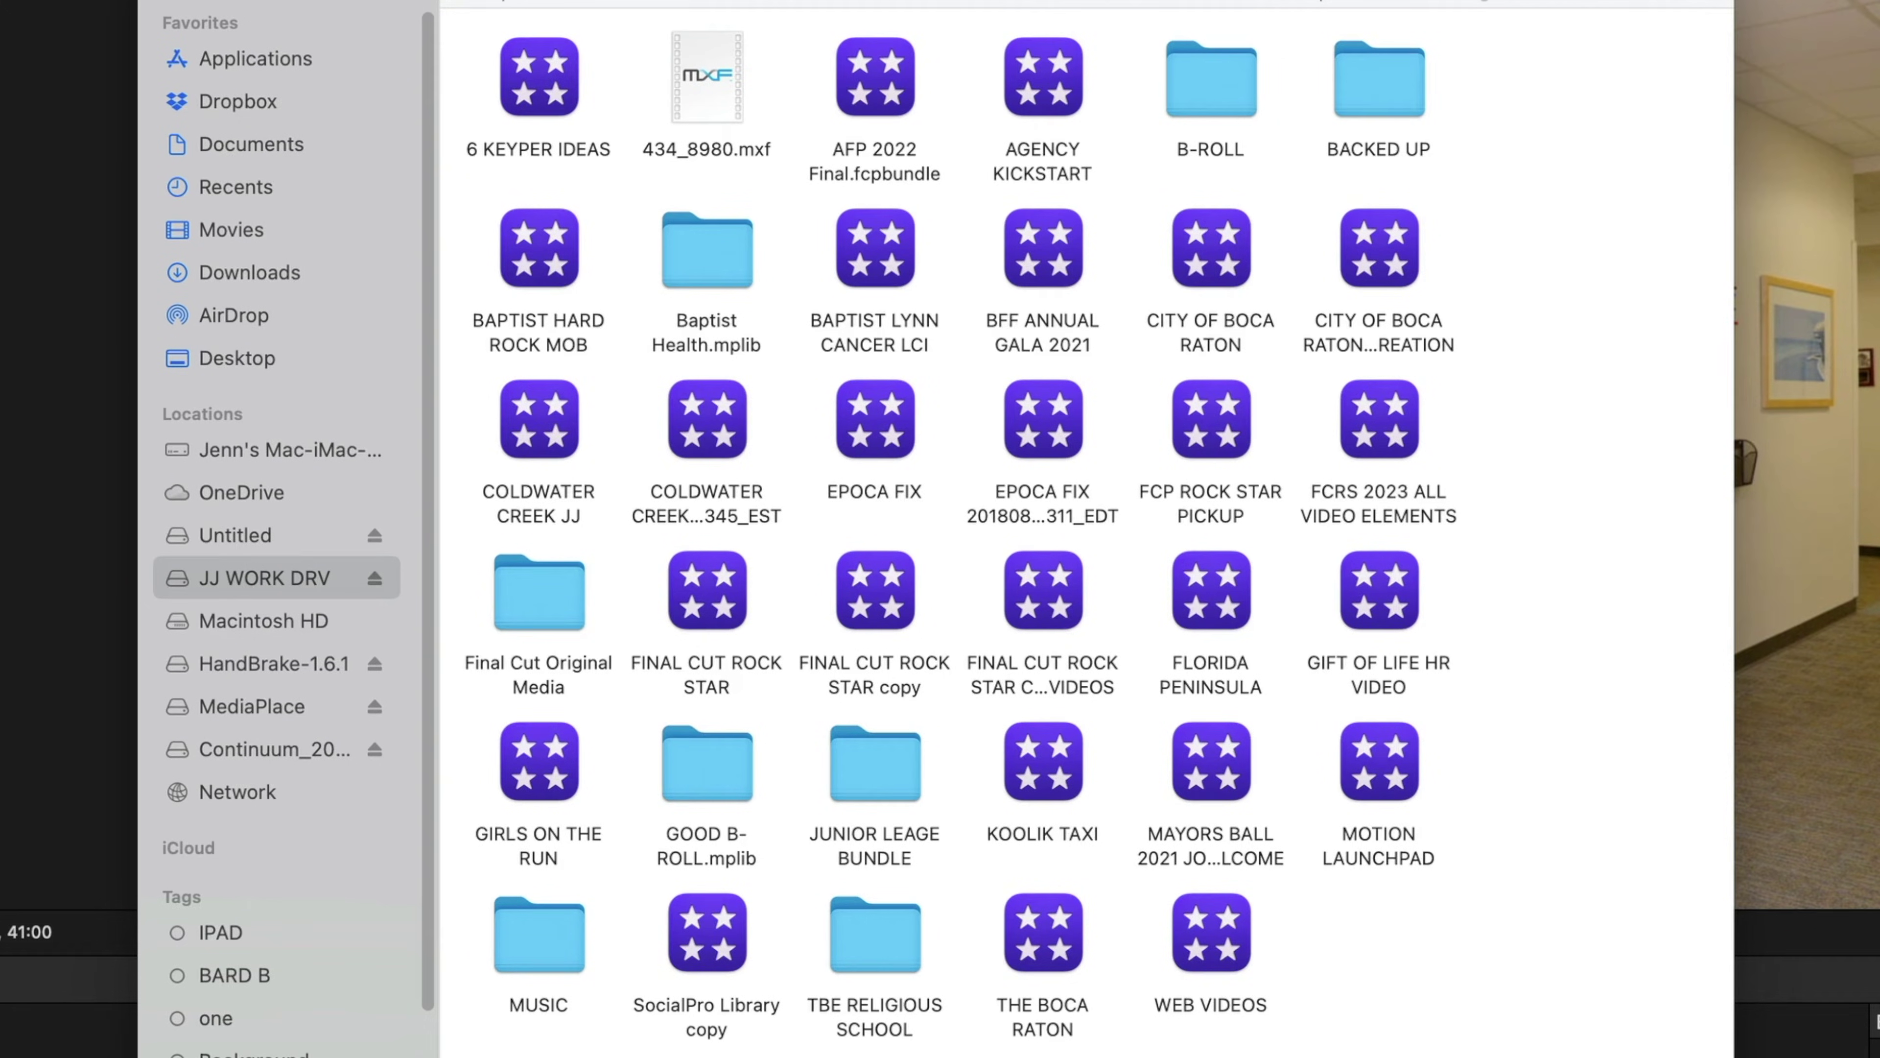
{"action": "left_click", "coordinate": [1182, 595]}
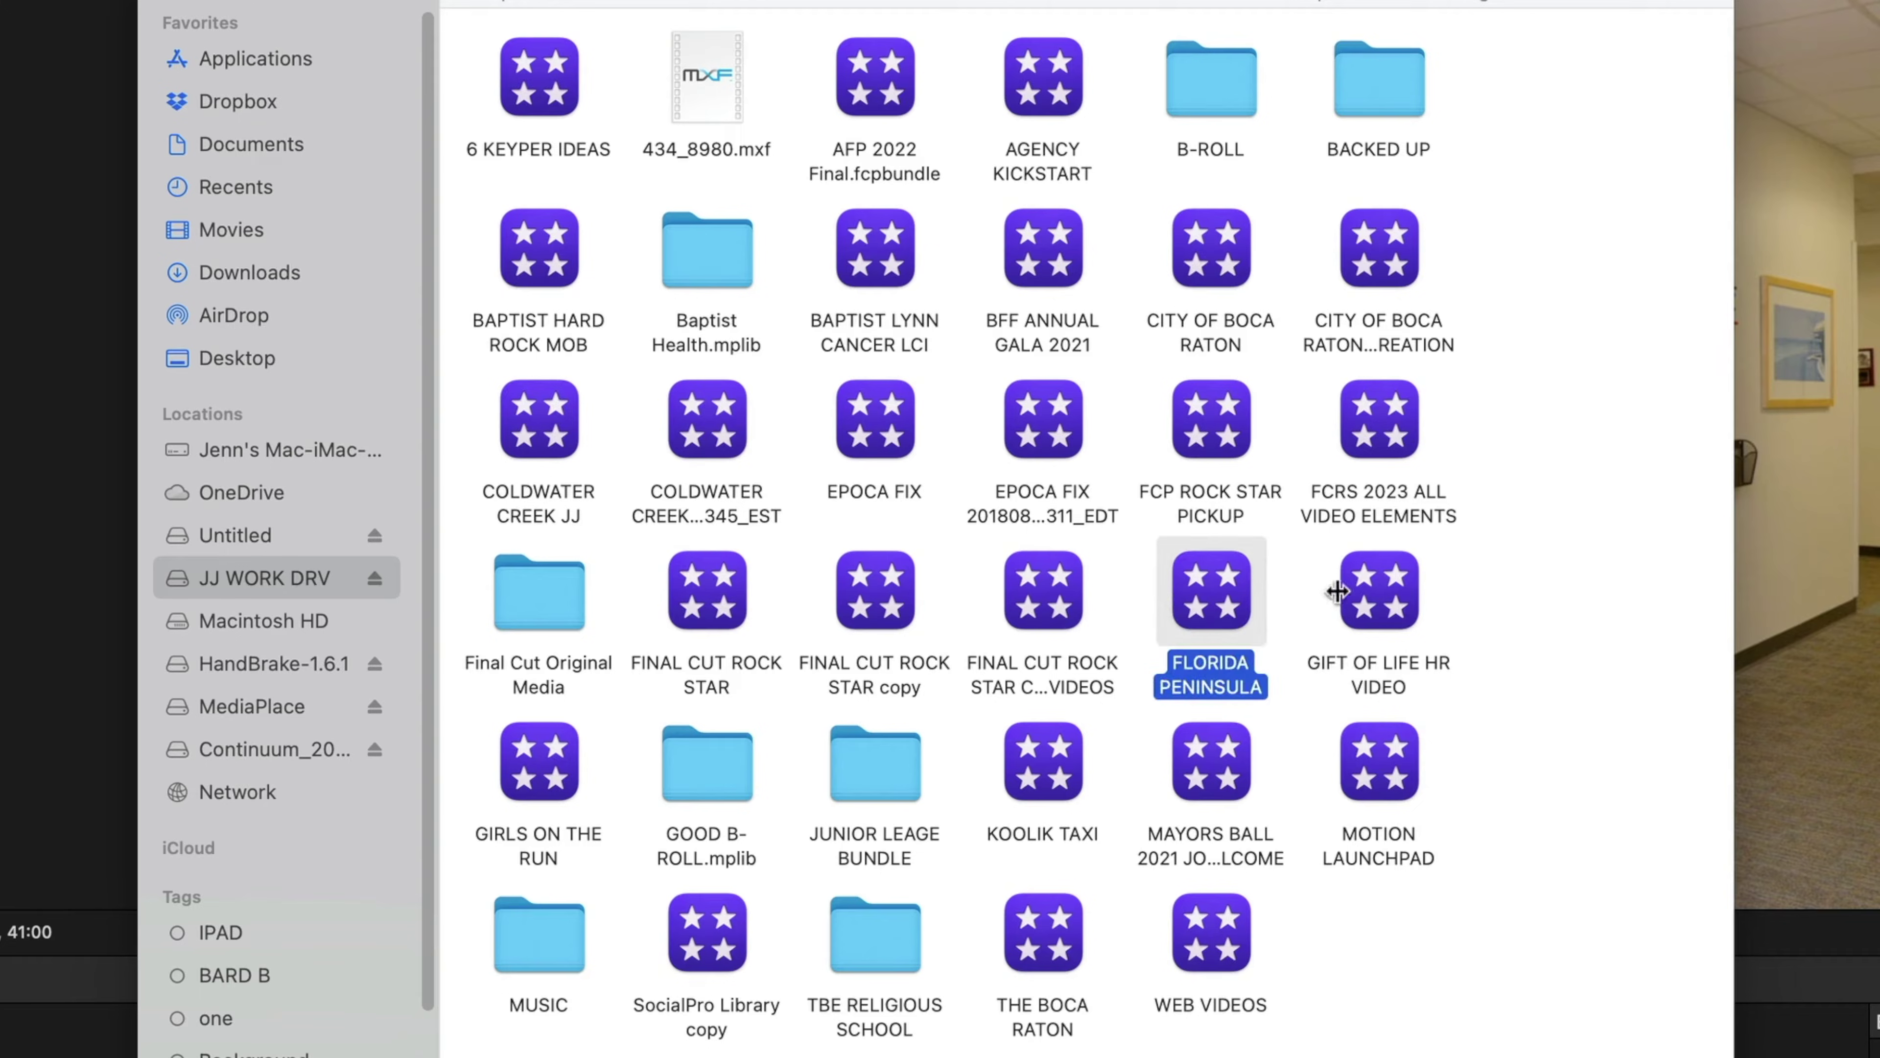
{"action": "left_click", "coordinate": [1372, 591]}
{"action": "left_click", "coordinate": [1201, 749]}
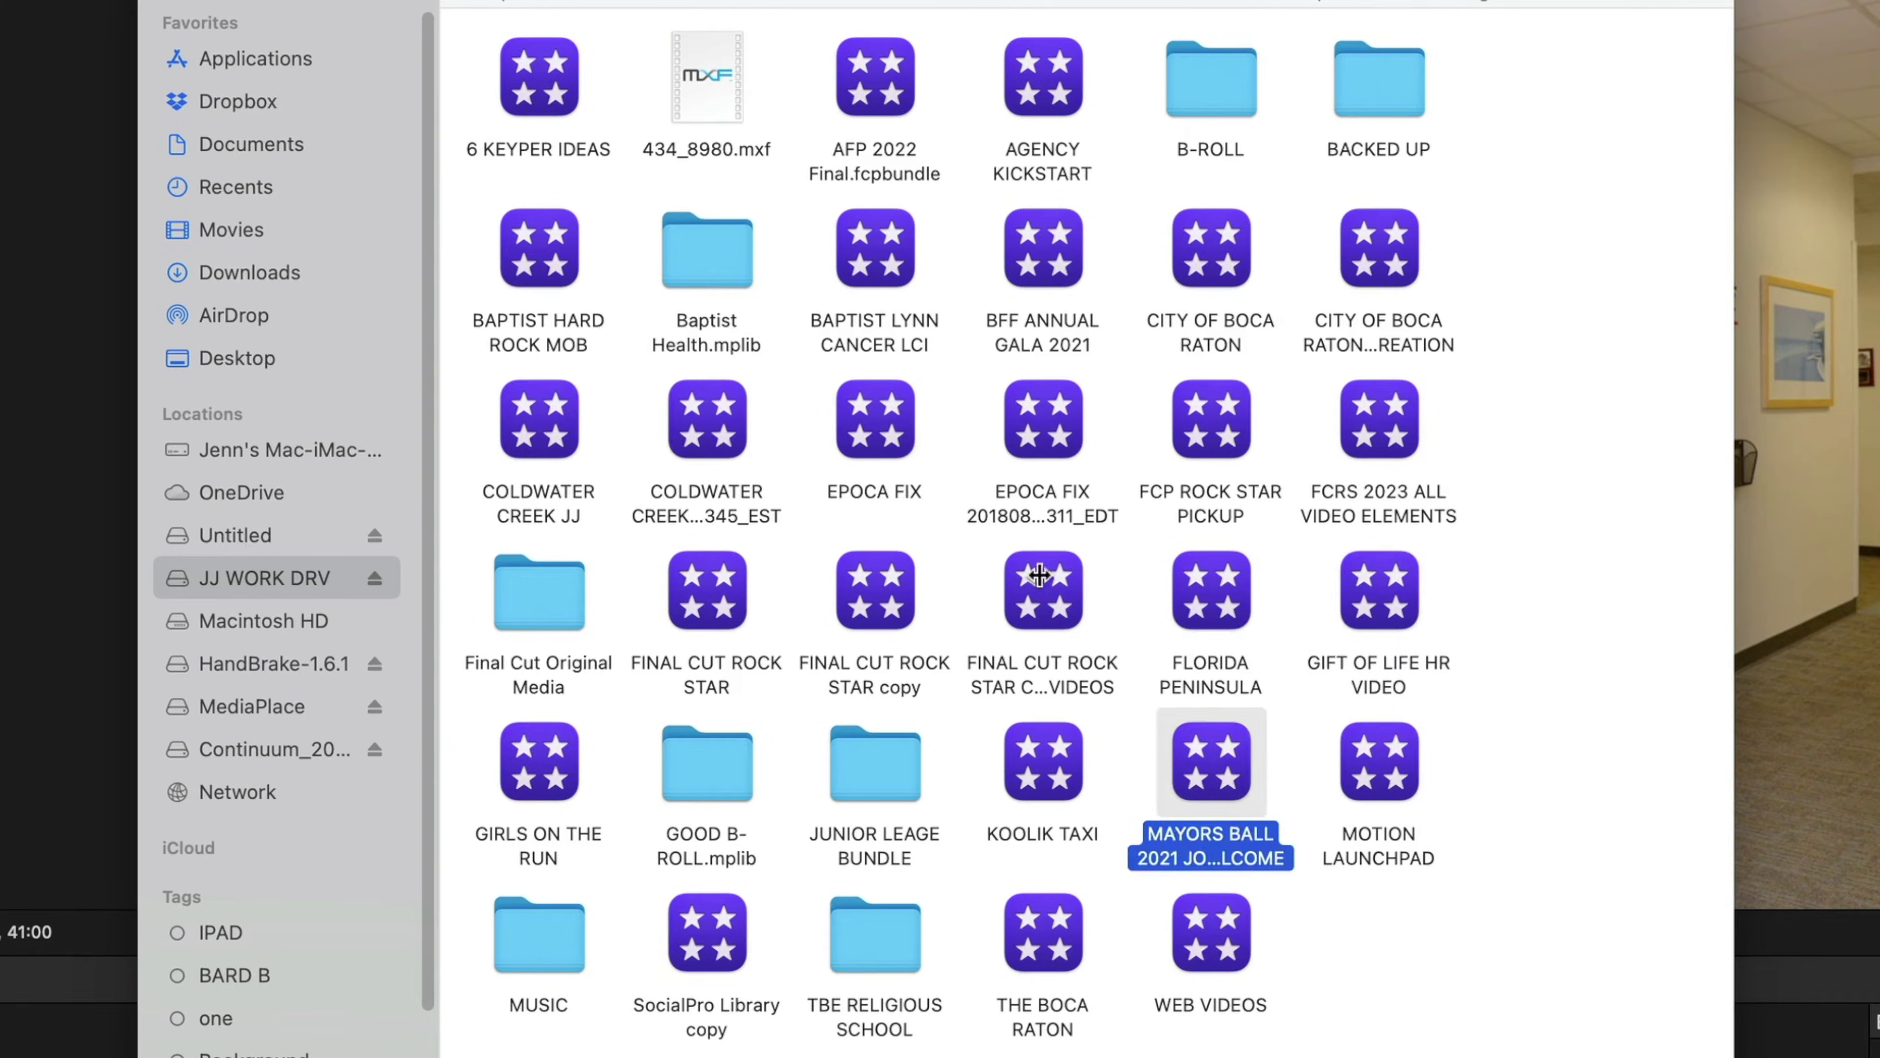
{"action": "left_click", "coordinate": [1036, 574]}
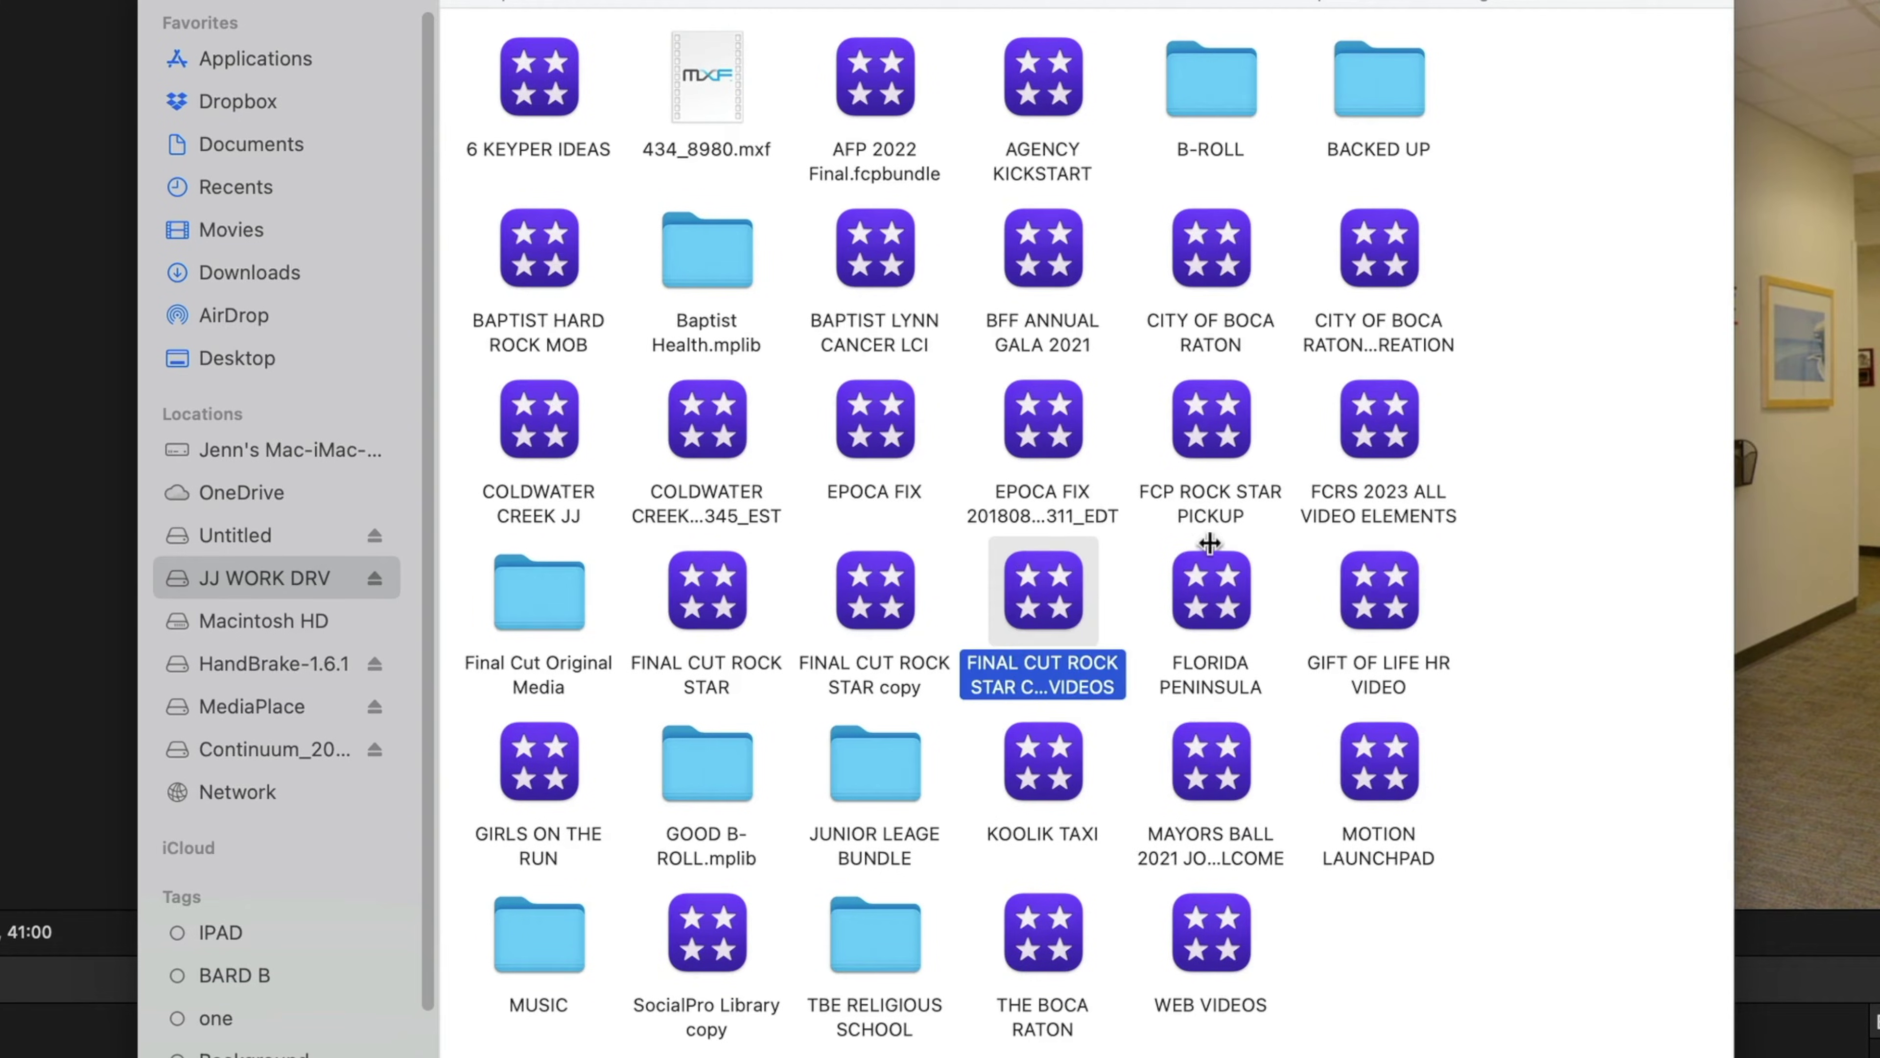
{"action": "left_click", "coordinate": [1197, 270]}
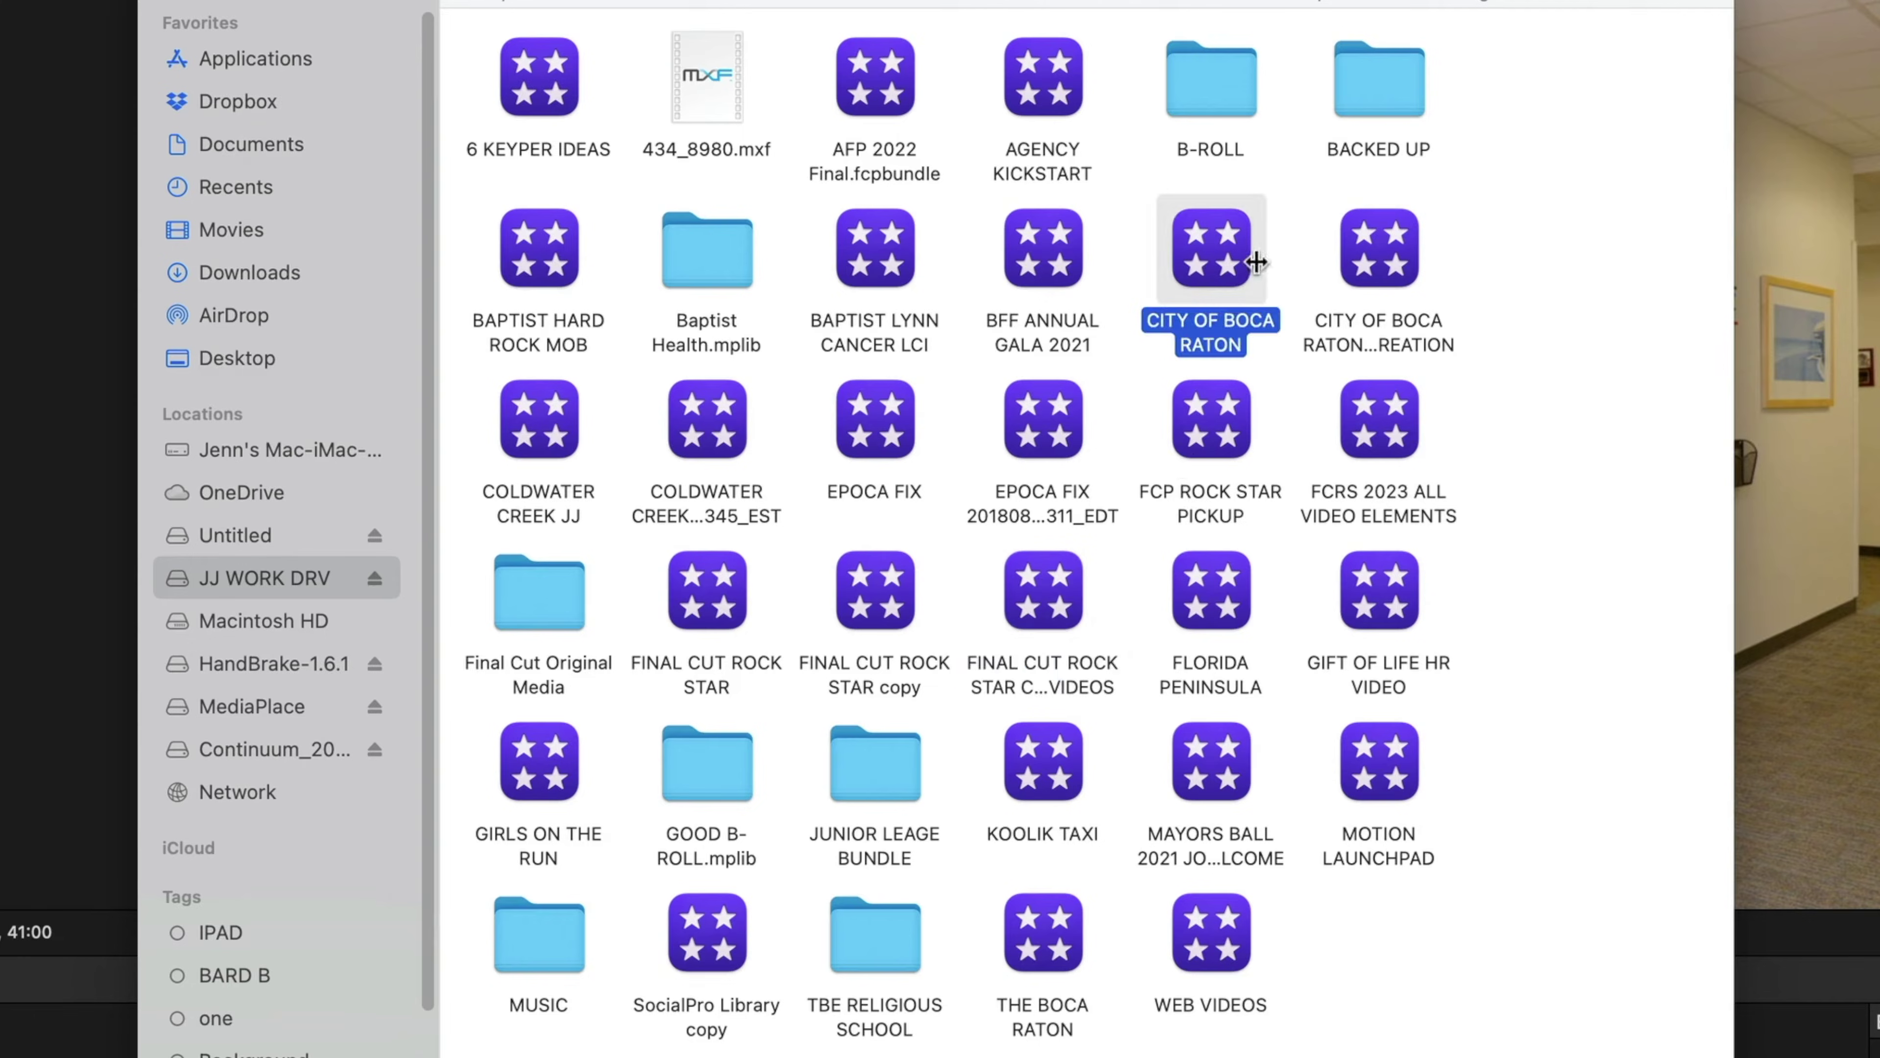
{"action": "left_click", "coordinate": [1399, 247]}
{"action": "left_click", "coordinate": [1220, 253]}
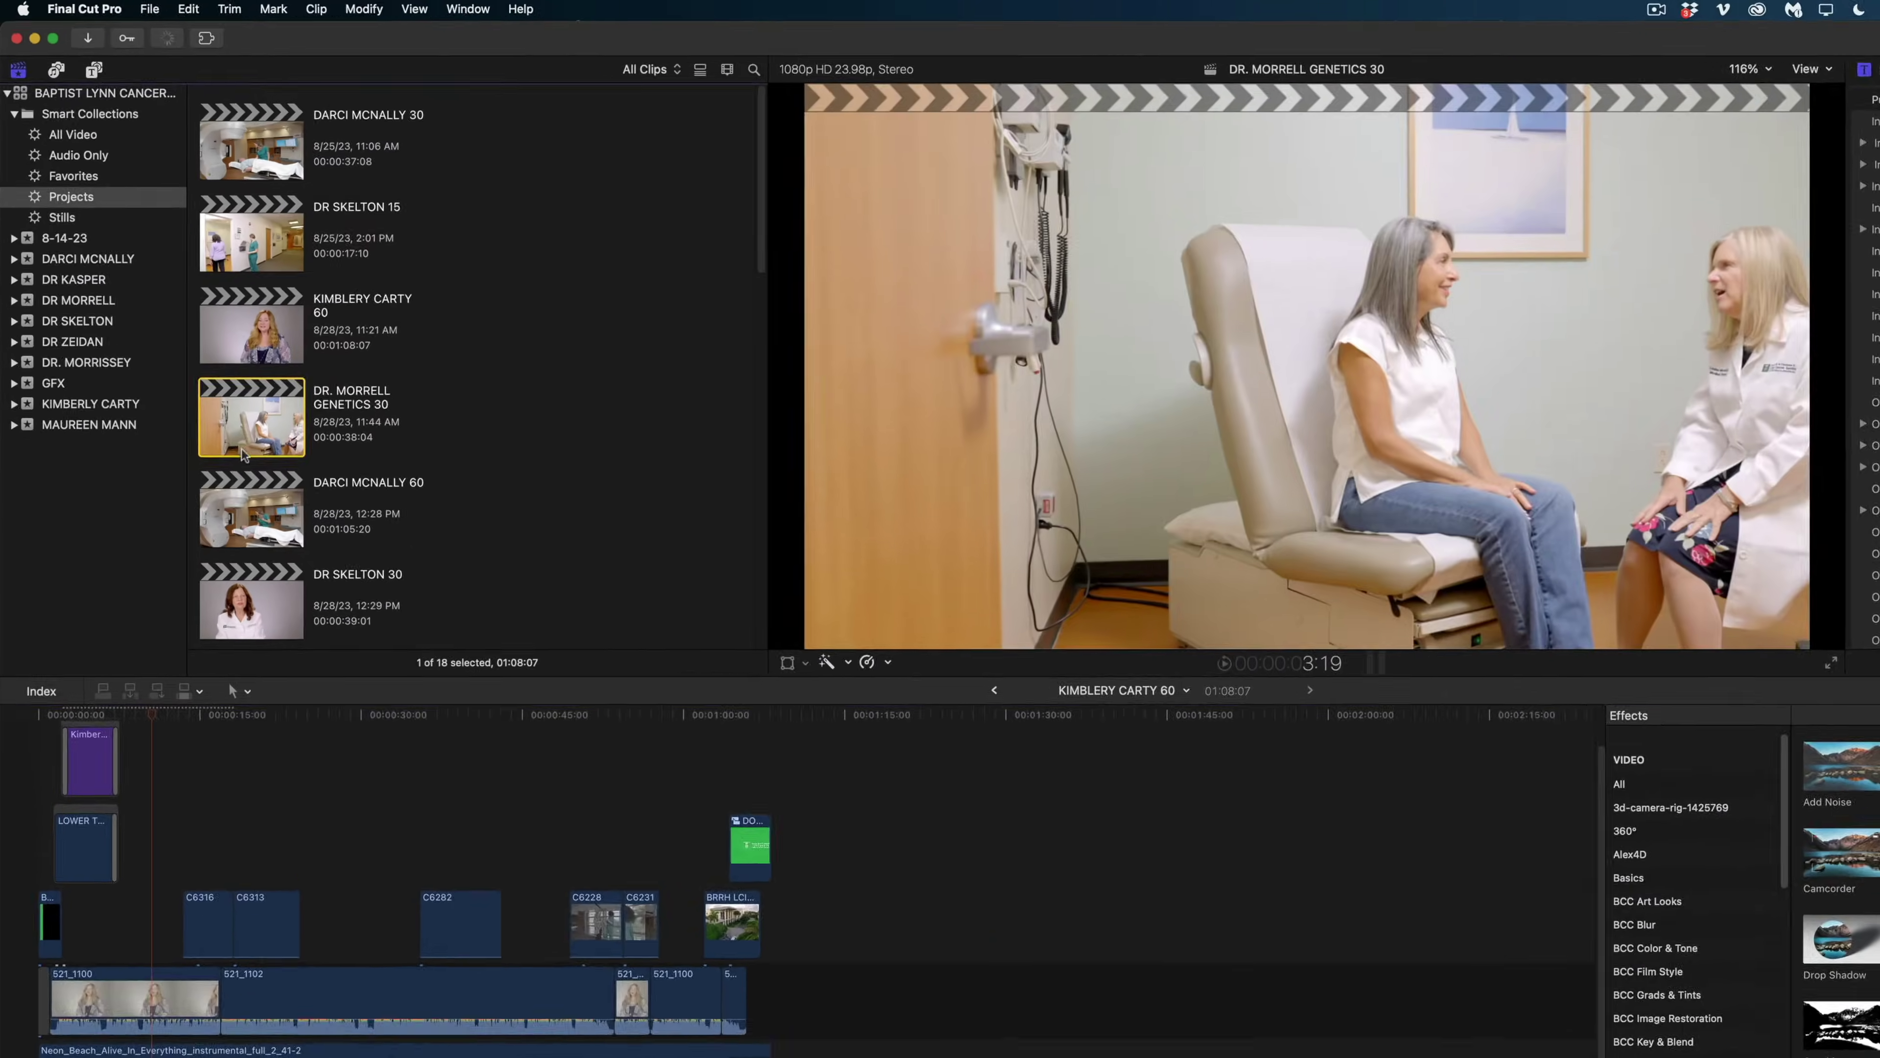
Step: Open the DR SKELTON 30 project in the timeline
{"action": "double_click", "coordinate": [240, 448]}
{"action": "left_click", "coordinate": [250, 497]}
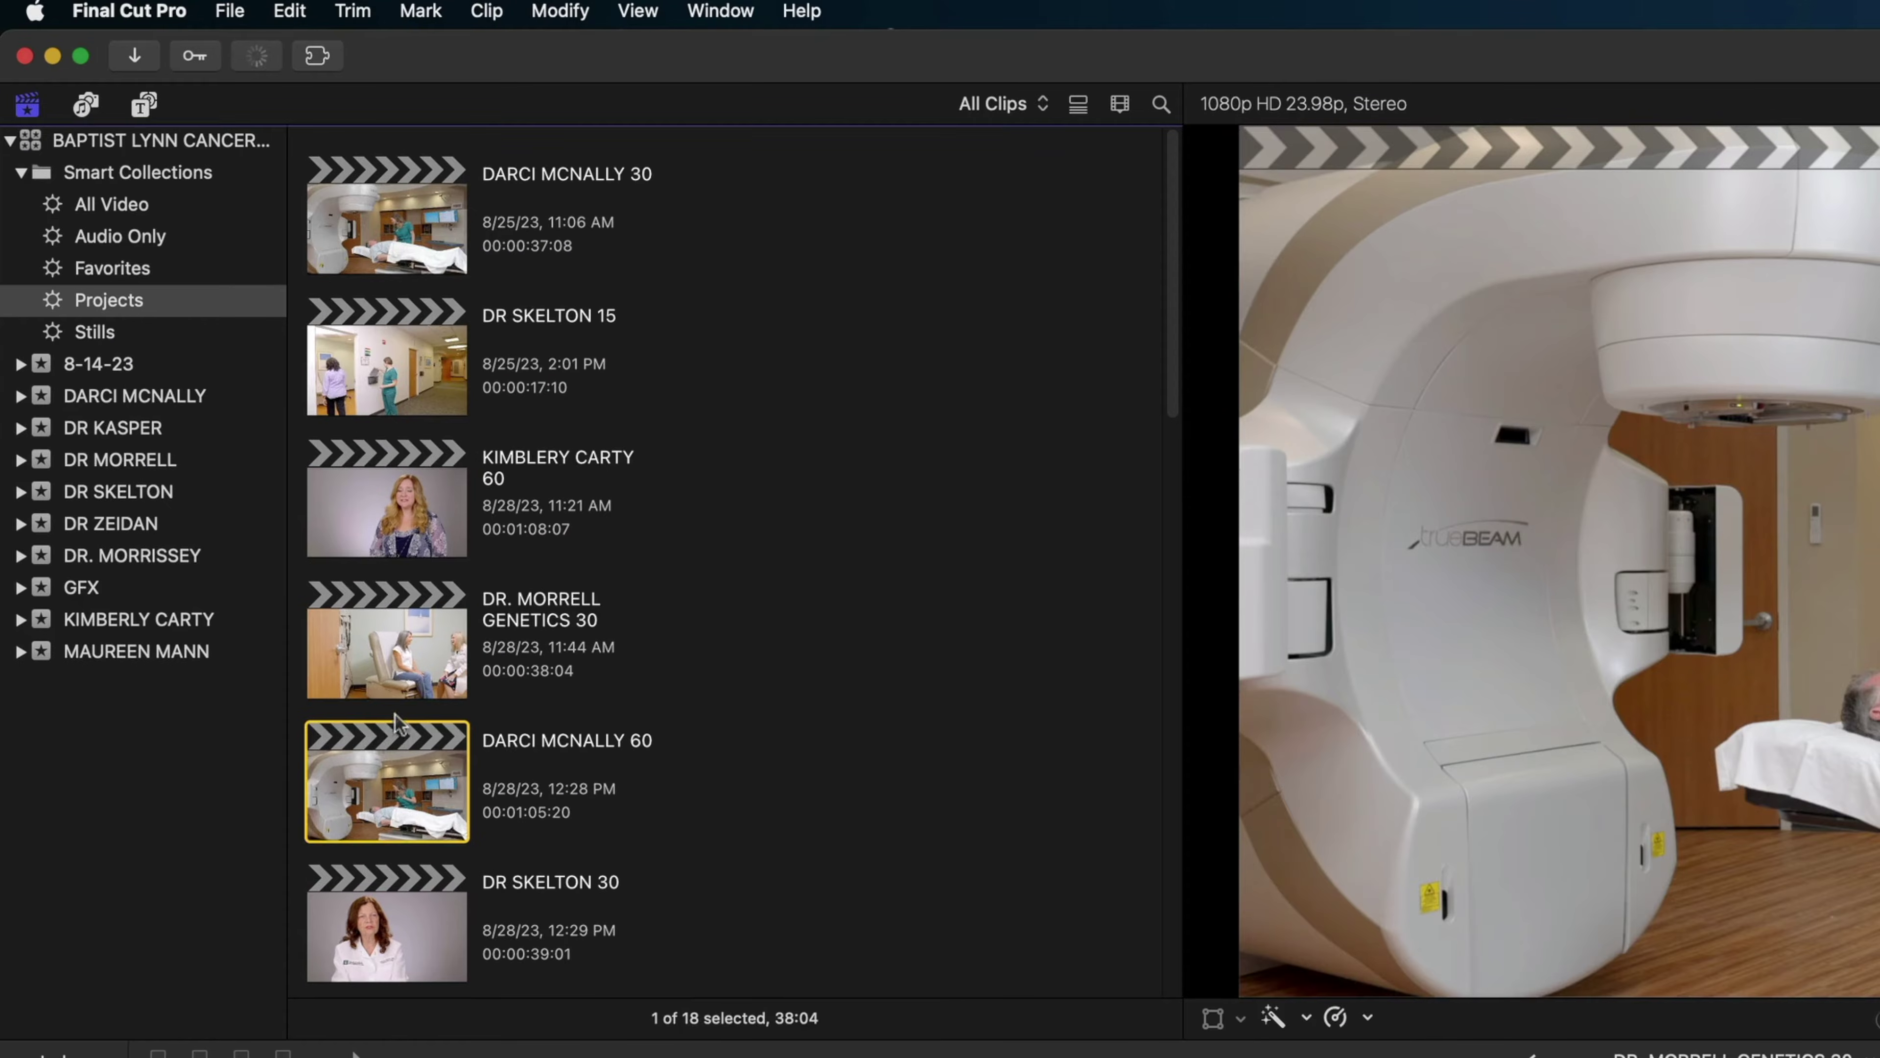
{"action": "scroll", "coordinate": [405, 799], "scroll_direction": "down", "scroll_amount": 2}
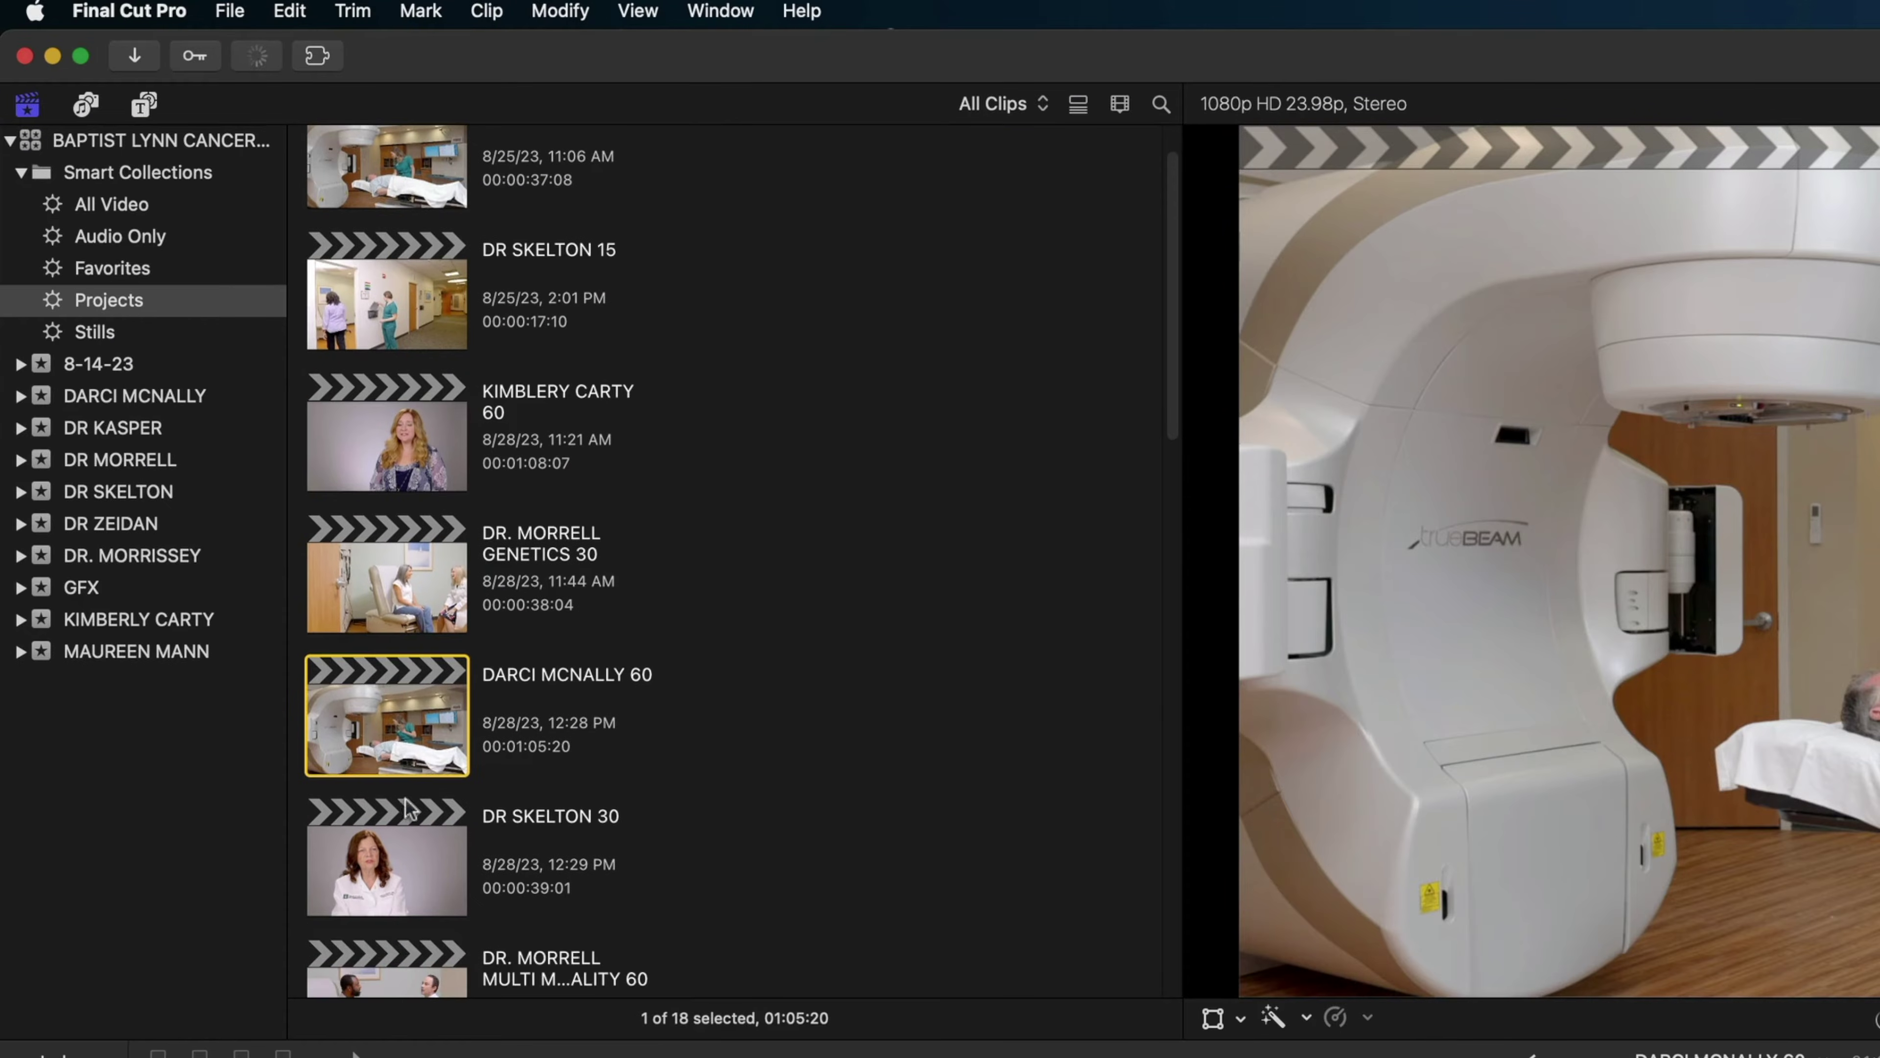
{"action": "double_click", "coordinate": [422, 836]}
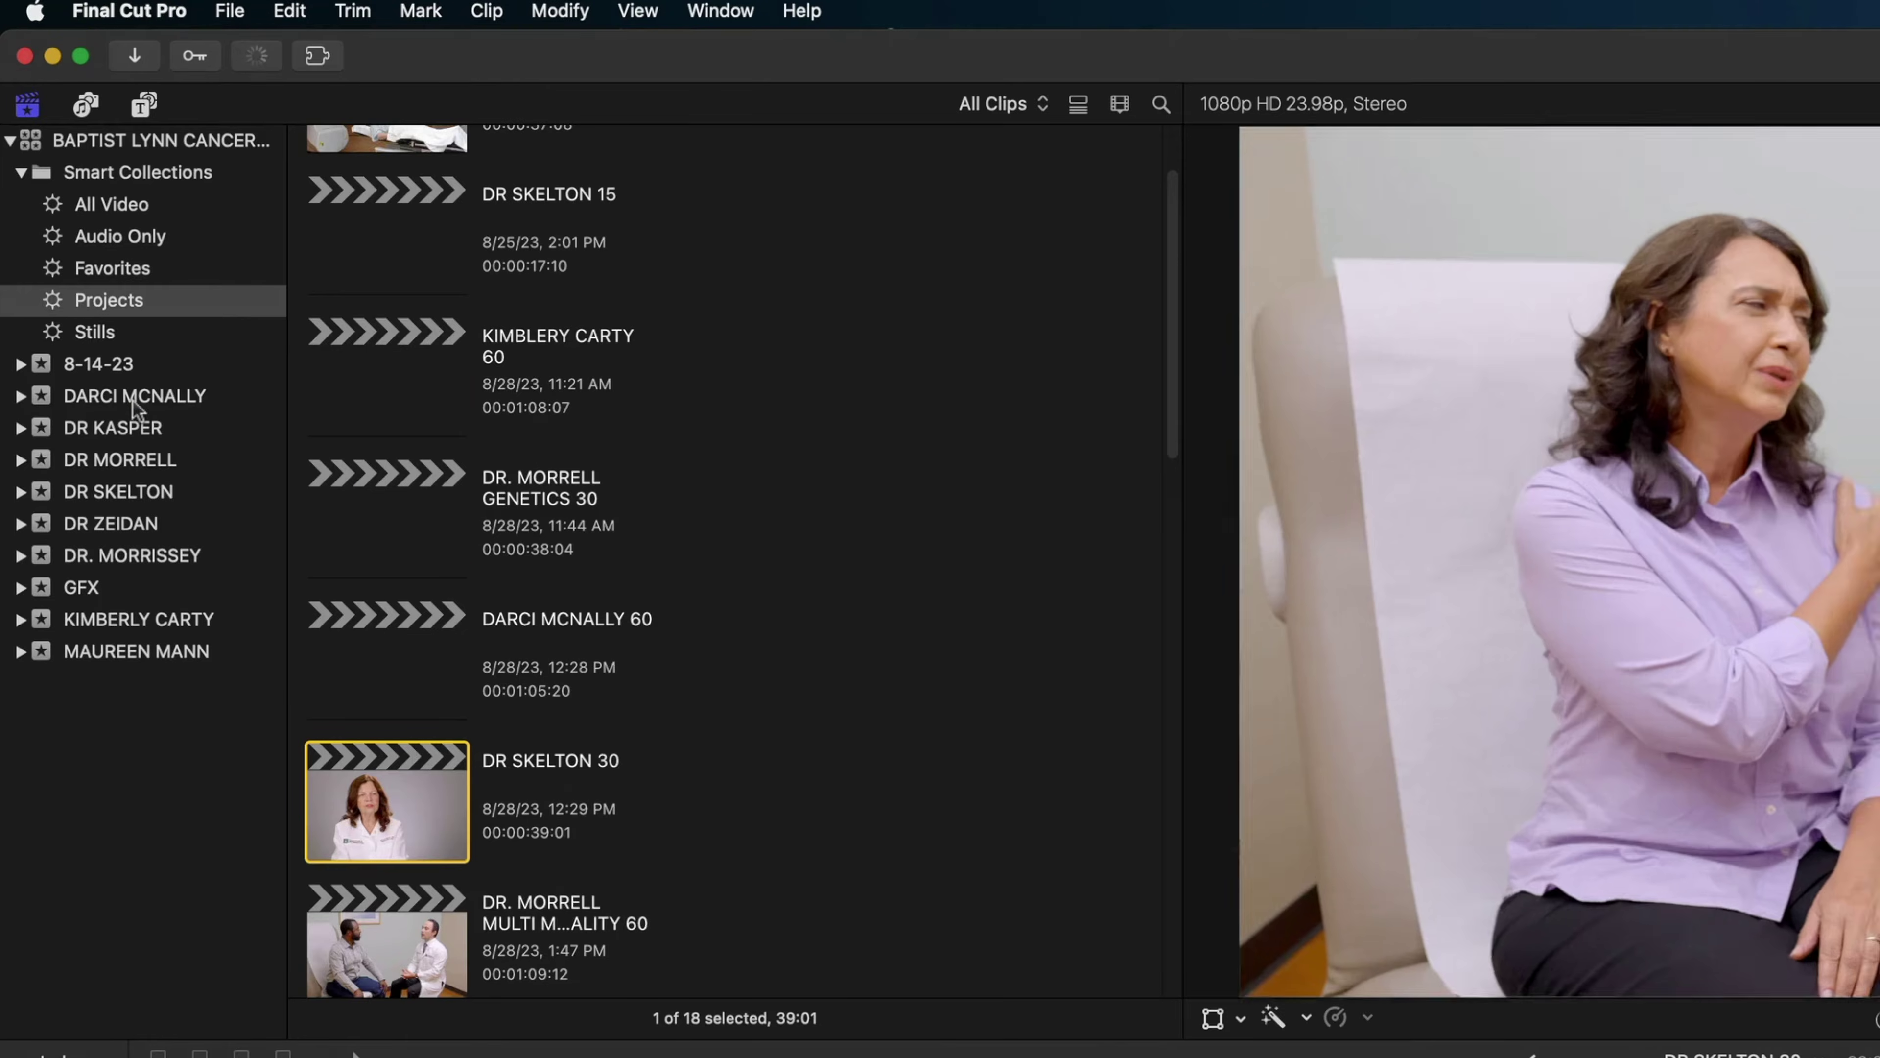
Step: Browse the library events and show the DRONE event's clips, selecting a range of DJI_0078
{"action": "left_click", "coordinate": [133, 399]}
{"action": "left_click", "coordinate": [123, 451]}
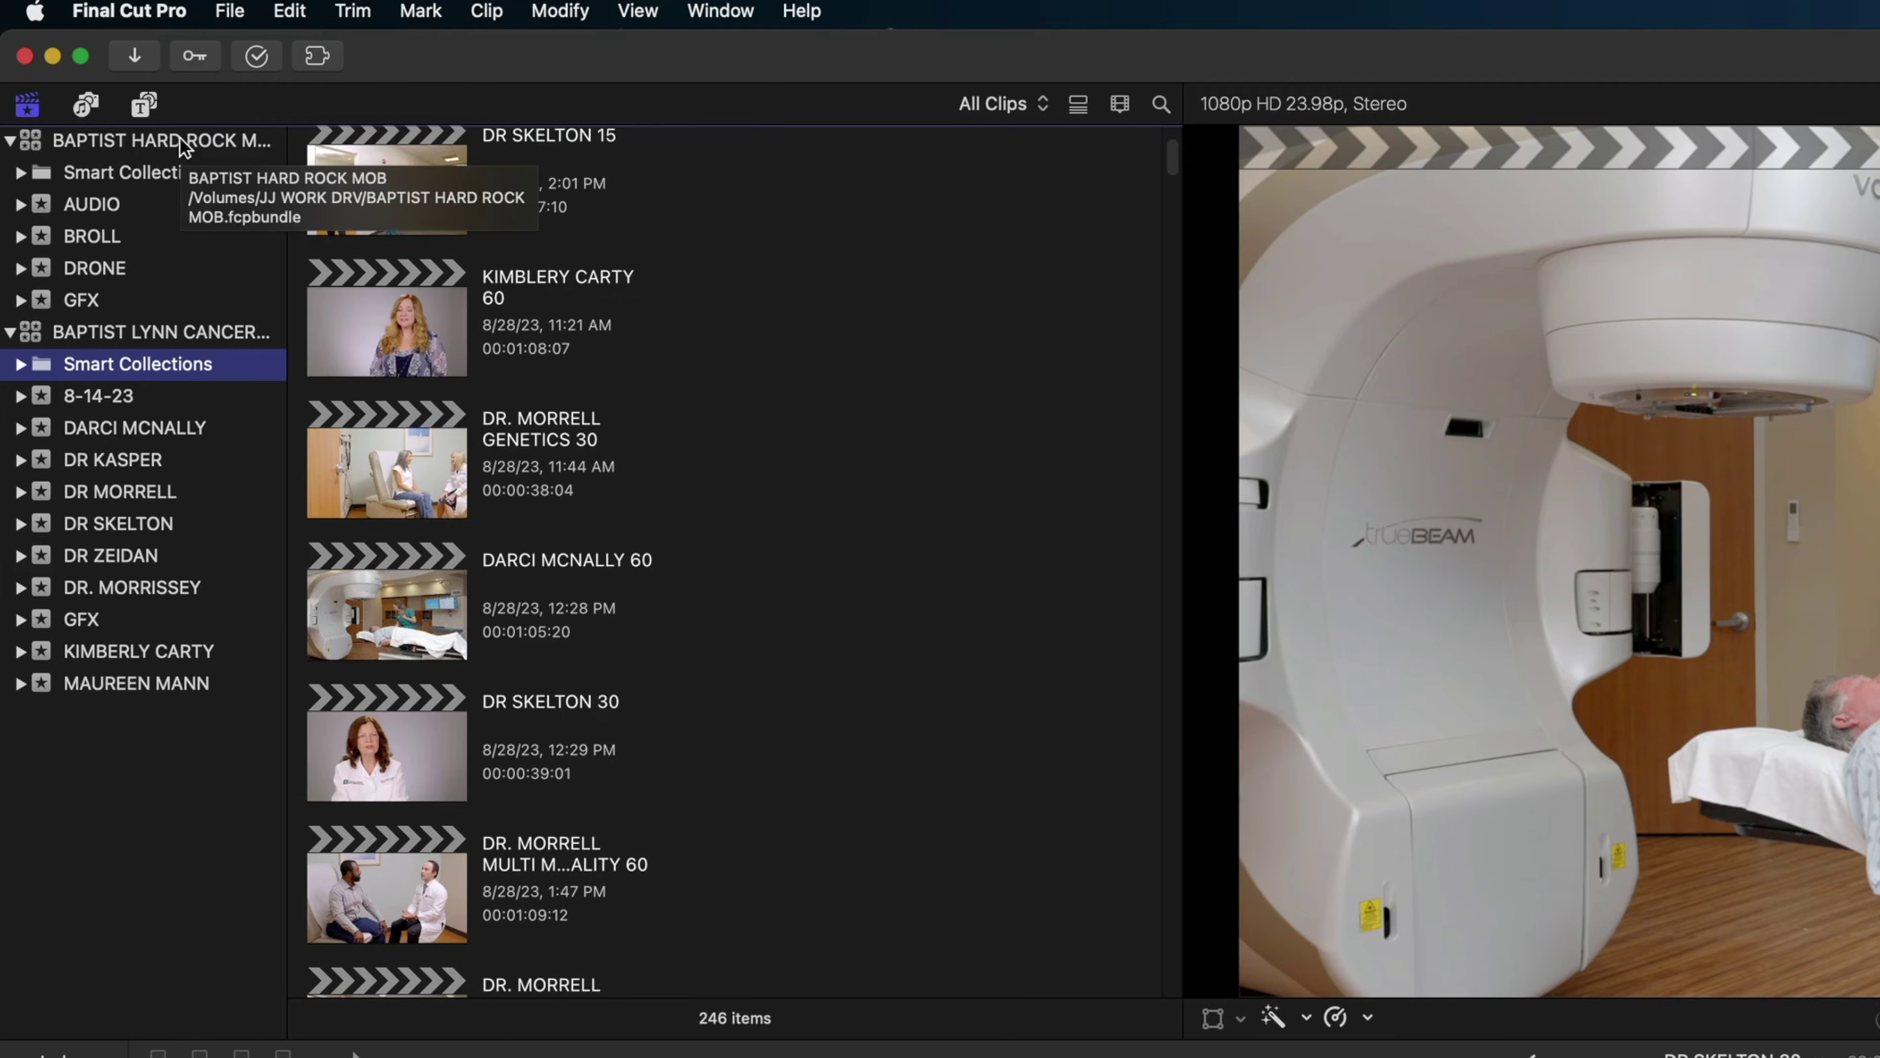
{"action": "left_click", "coordinate": [180, 138]}
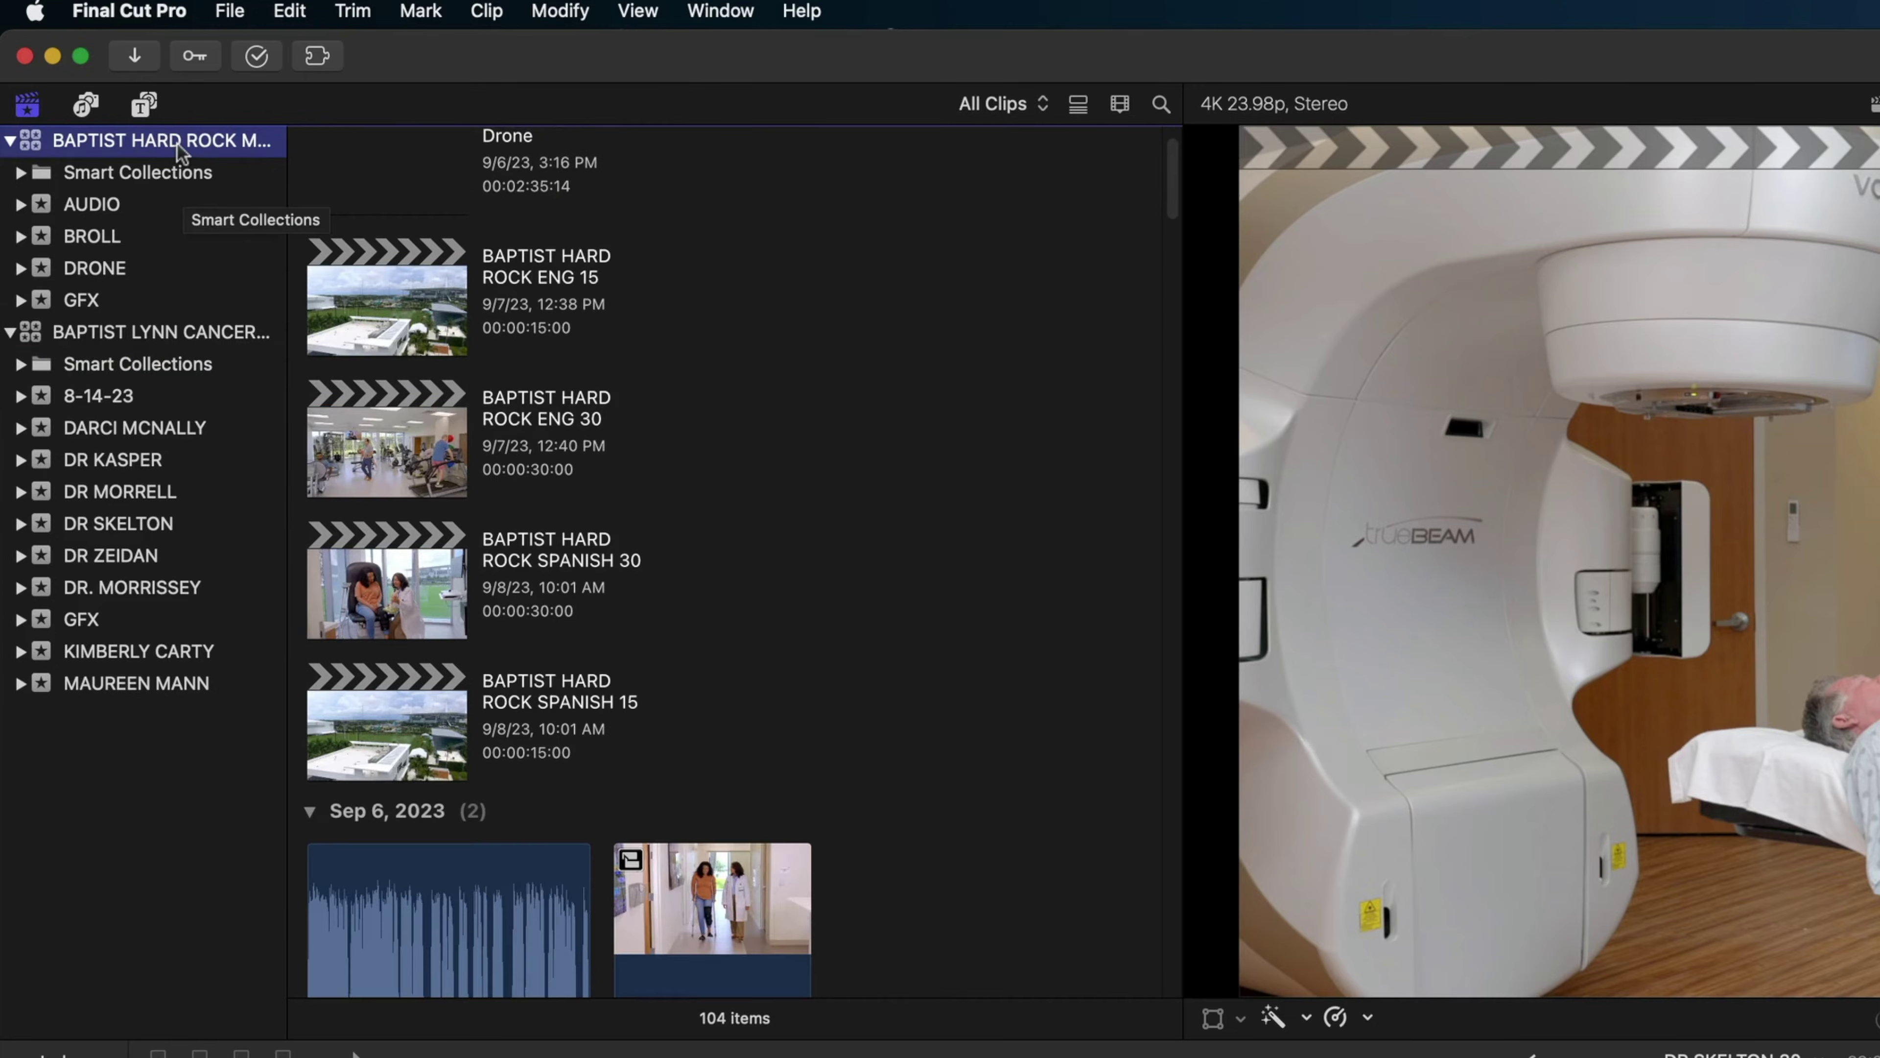
{"action": "left_click", "coordinate": [148, 335]}
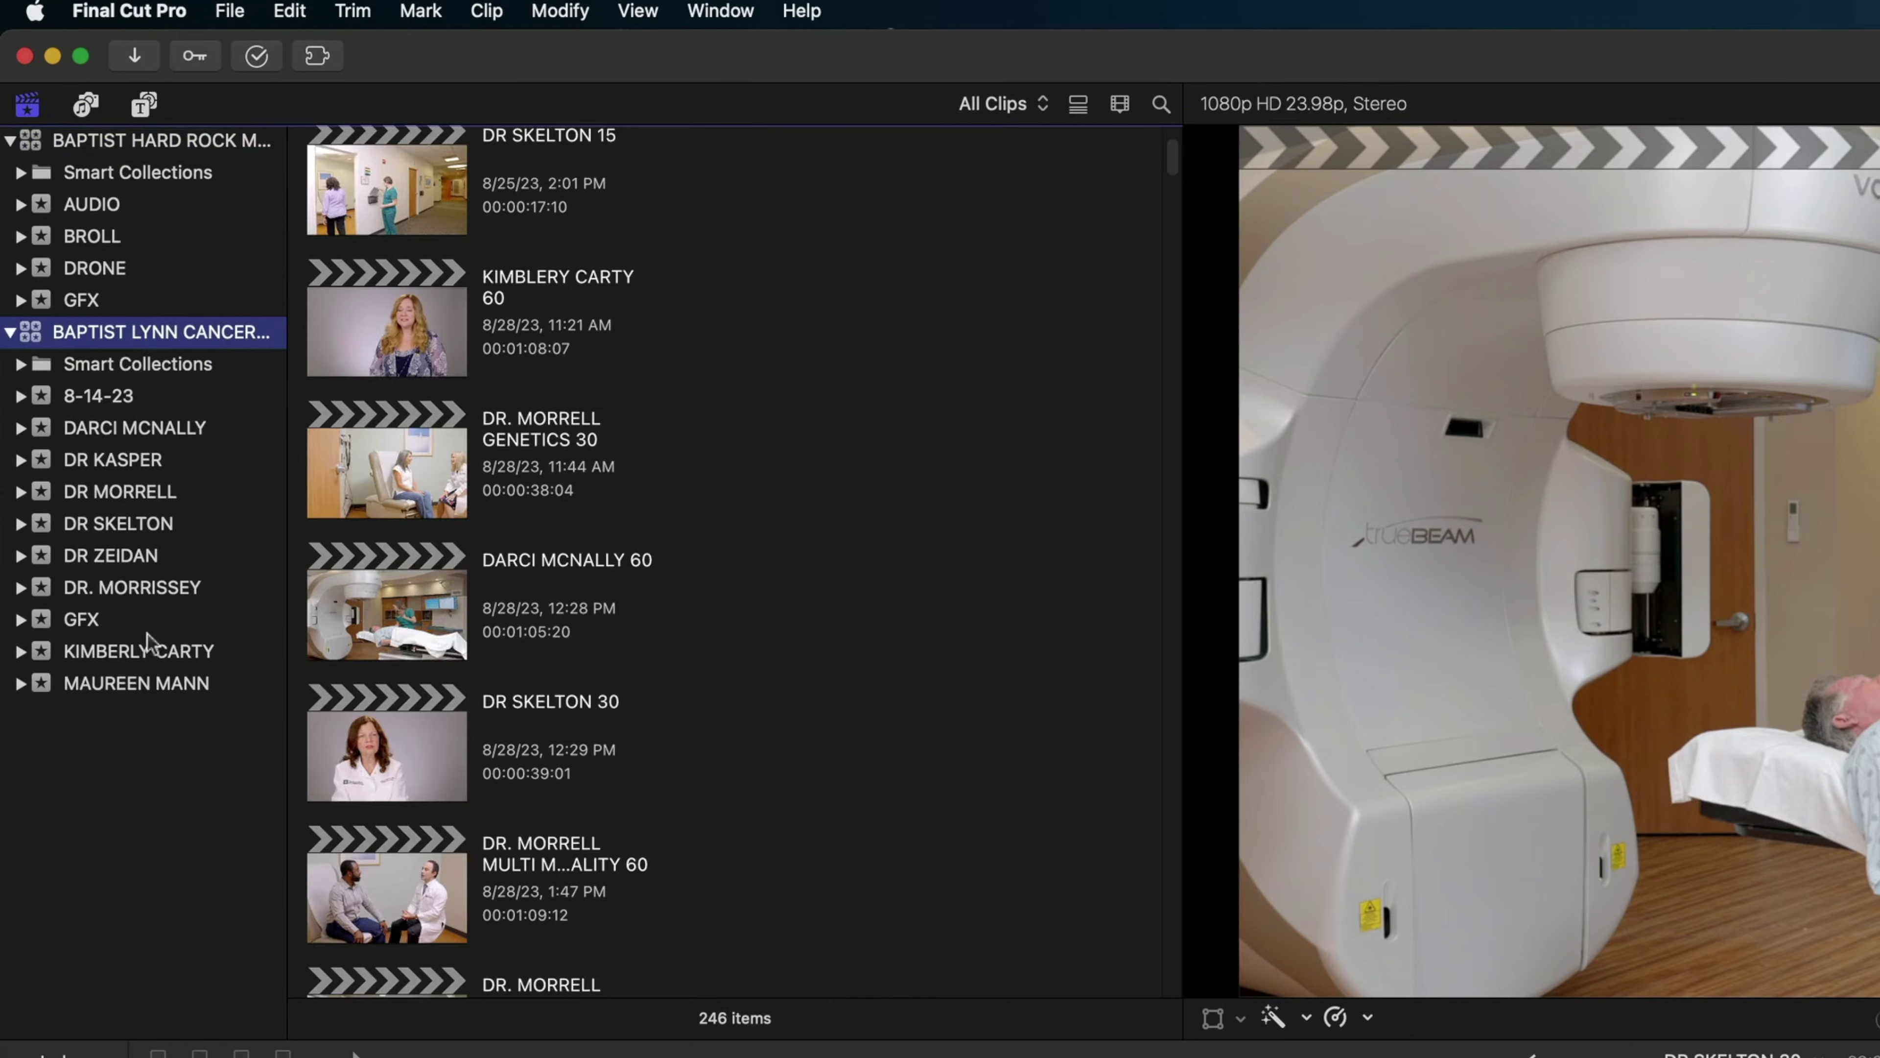
{"action": "left_click", "coordinate": [94, 267]}
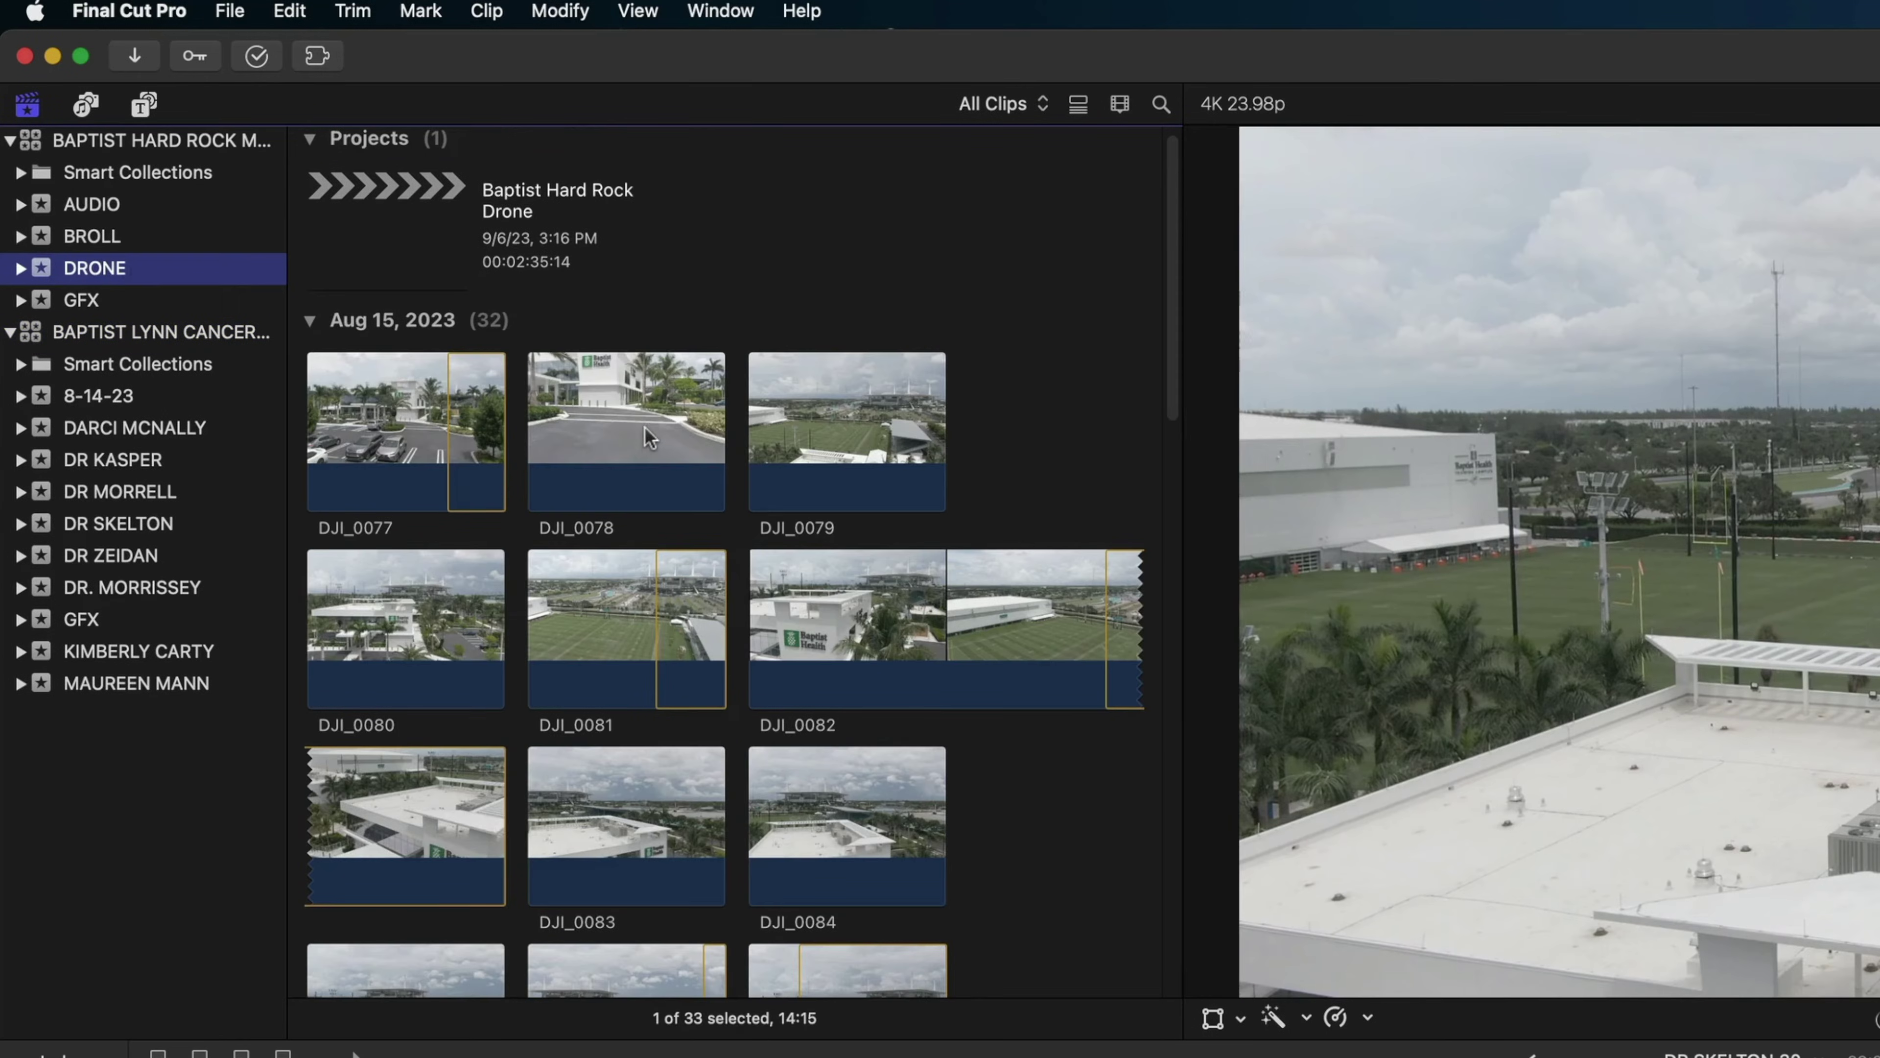
{"action": "left_click", "coordinate": [599, 511]}
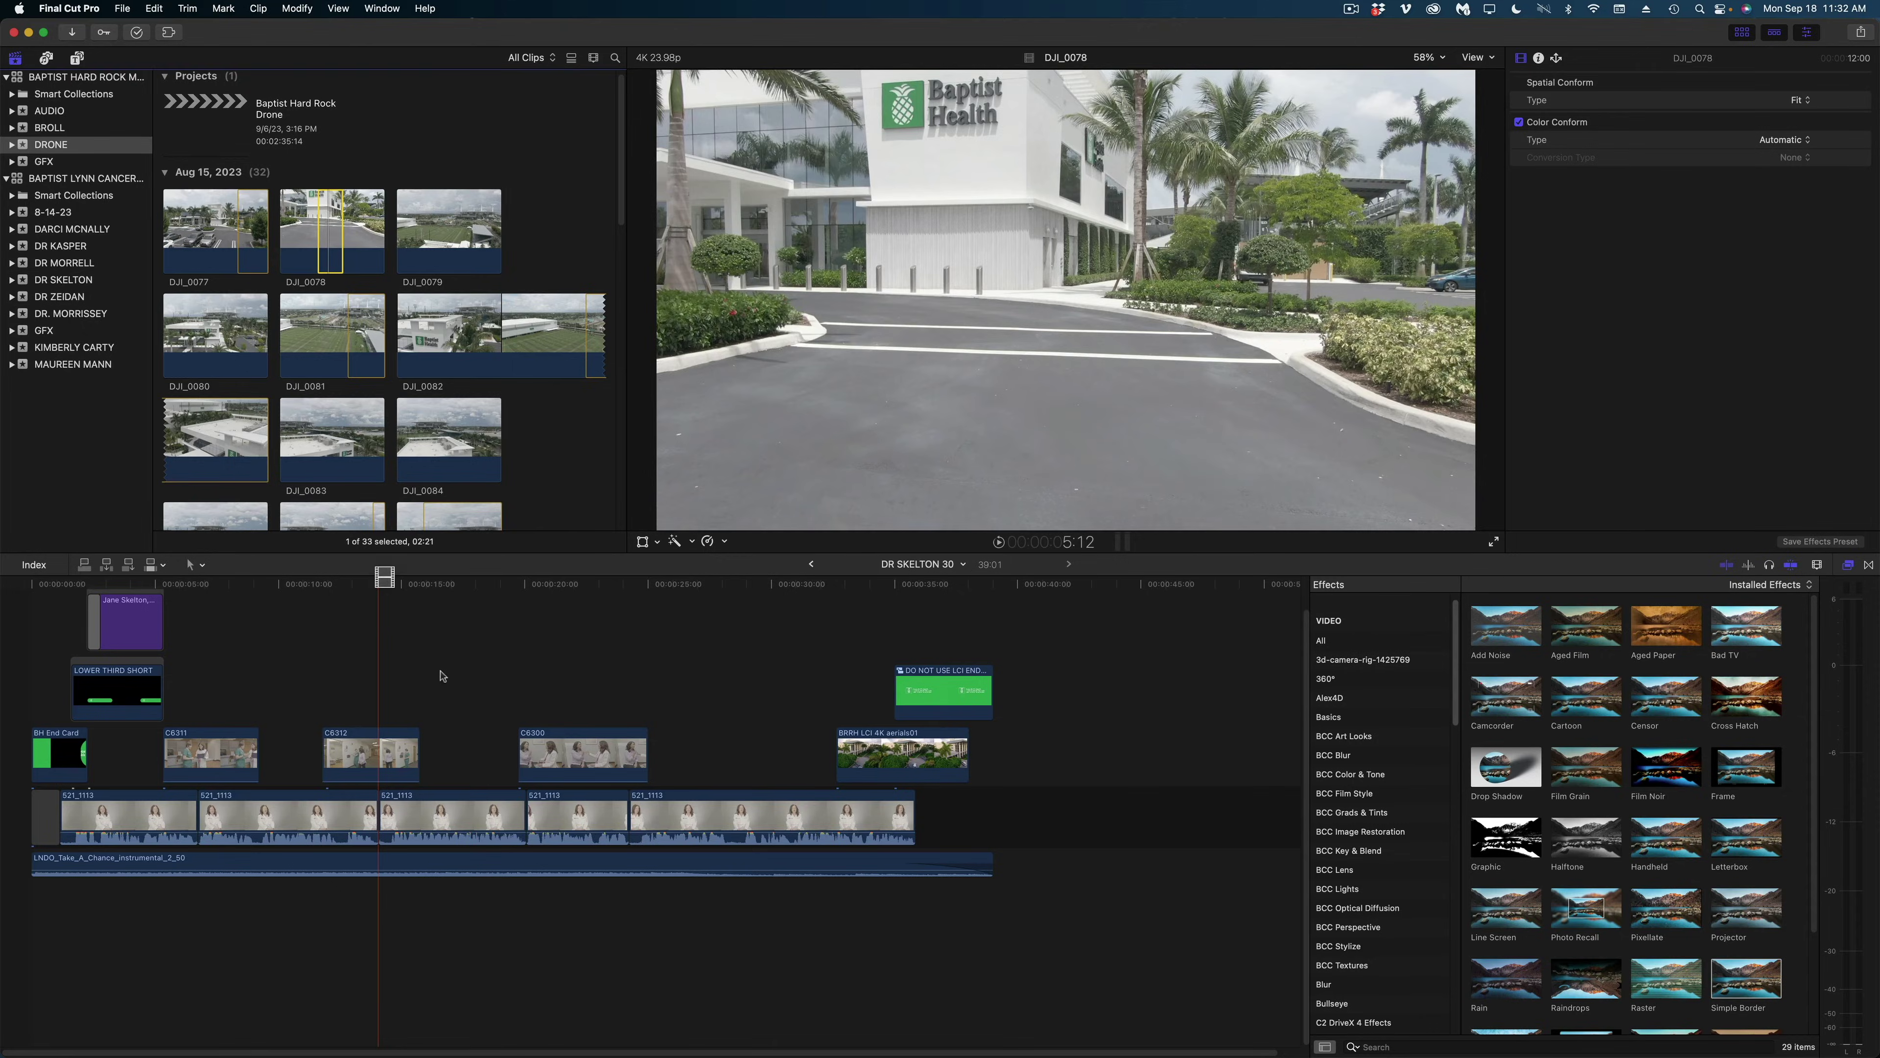
Step: Place the DJI_0078 drone clip into the DR SKELTON 30 storyline near 00:00:15
{"action": "left_click_drag", "start_coordinate": [454, 688], "coordinate": [434, 690]}
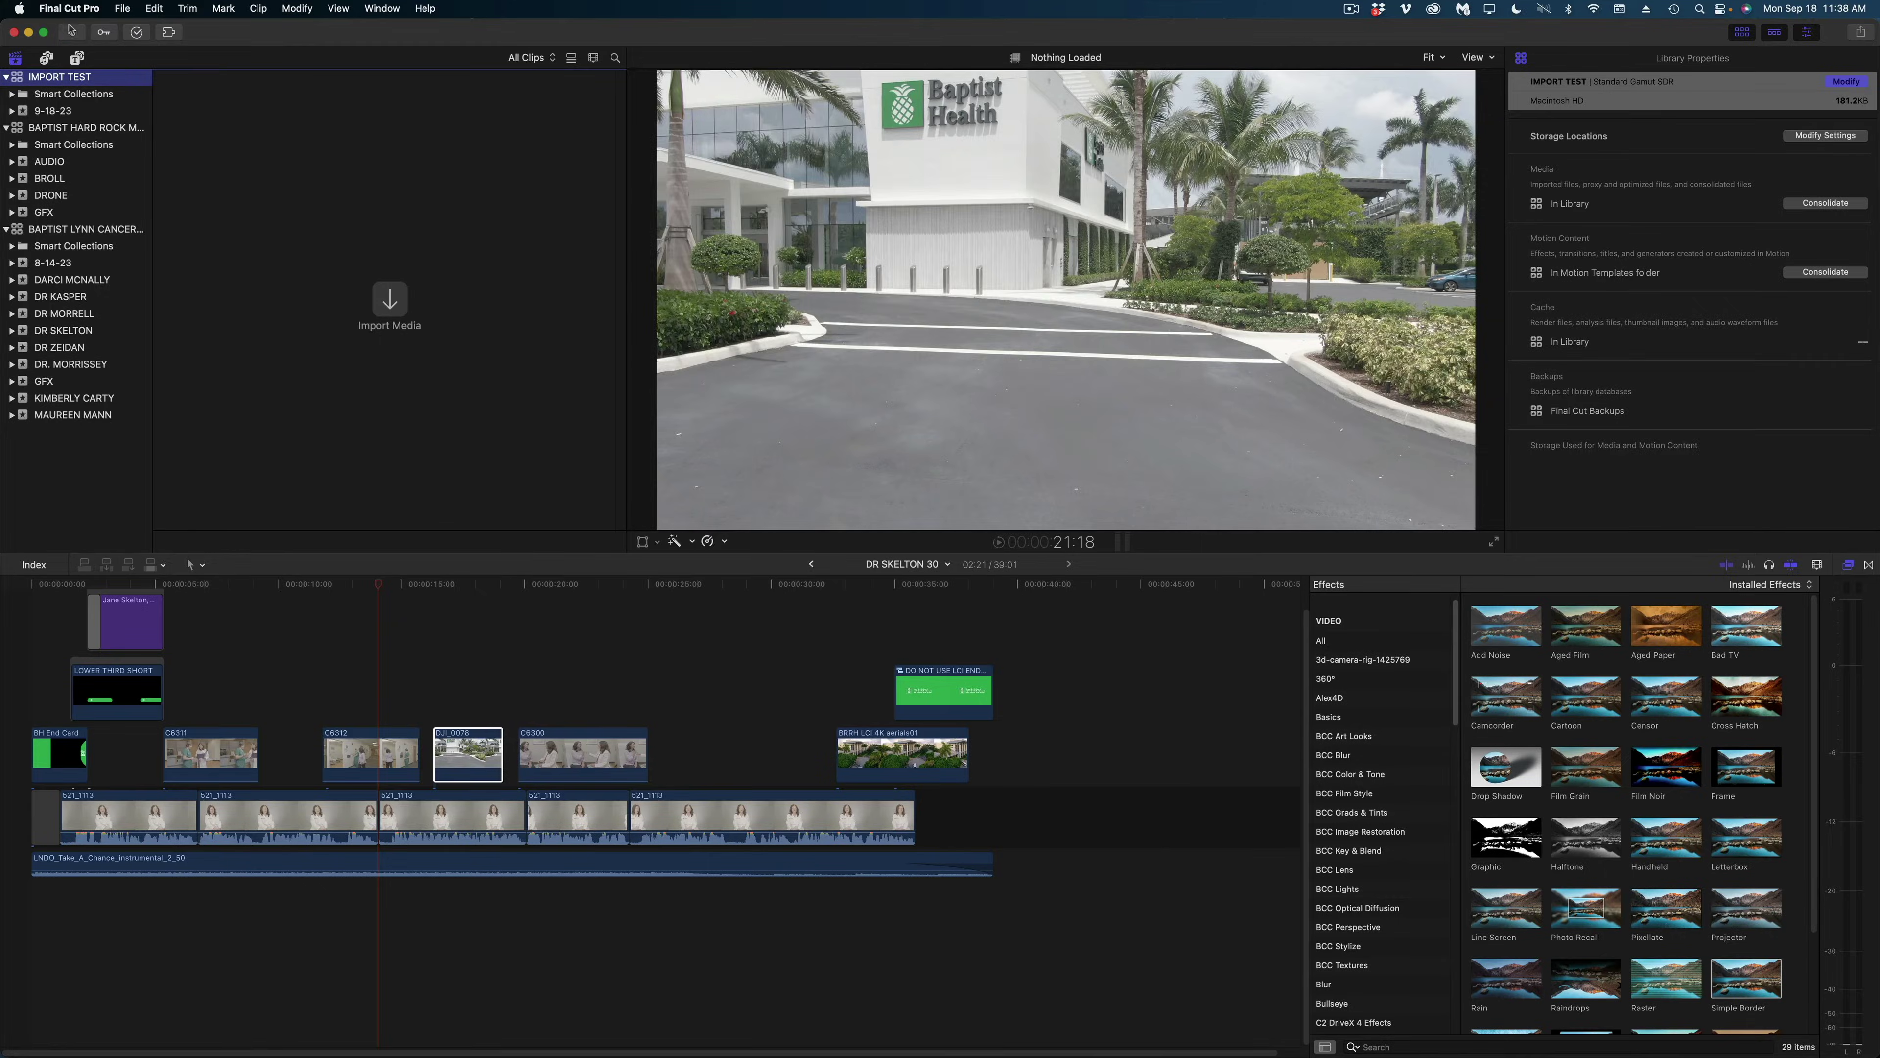
Step: Bring up Media Import (Cmd+I) and preview the boston skyline time-lapse clip
{"action": "key", "text": "super+i"}
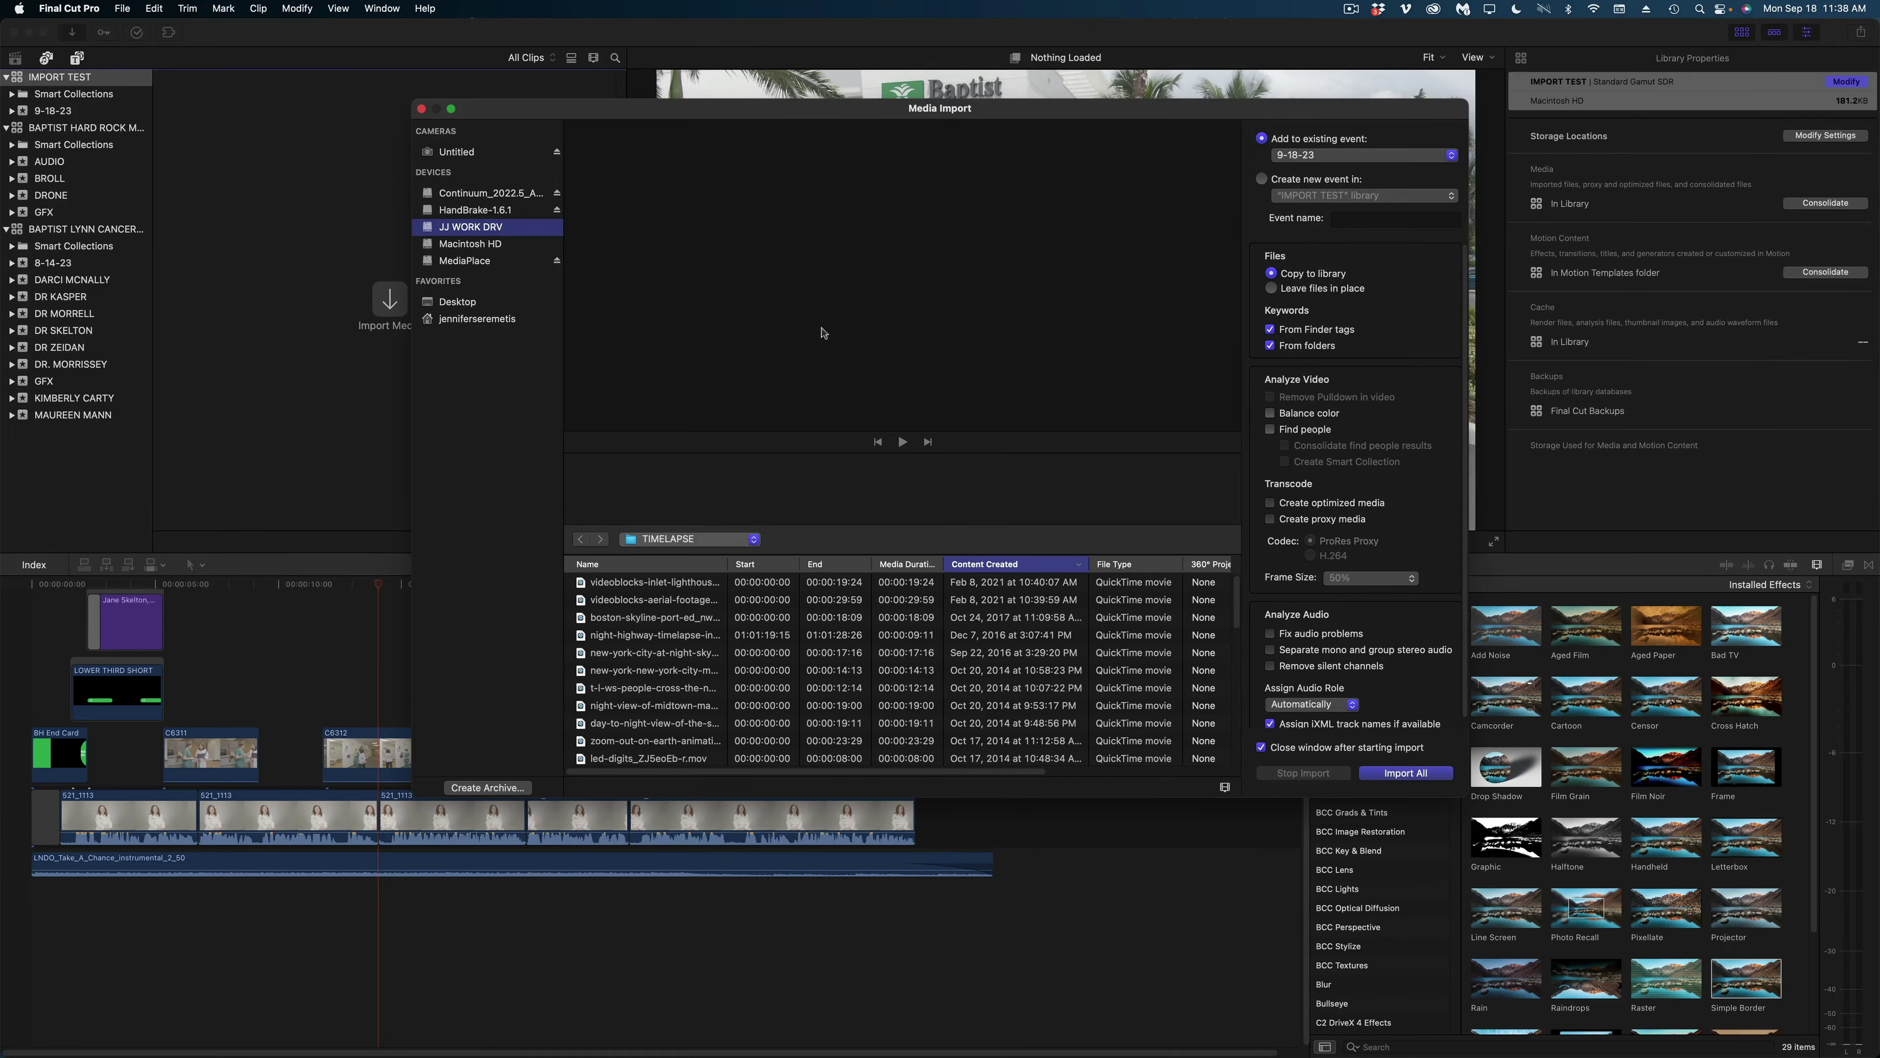
{"action": "left_click", "coordinate": [666, 624]}
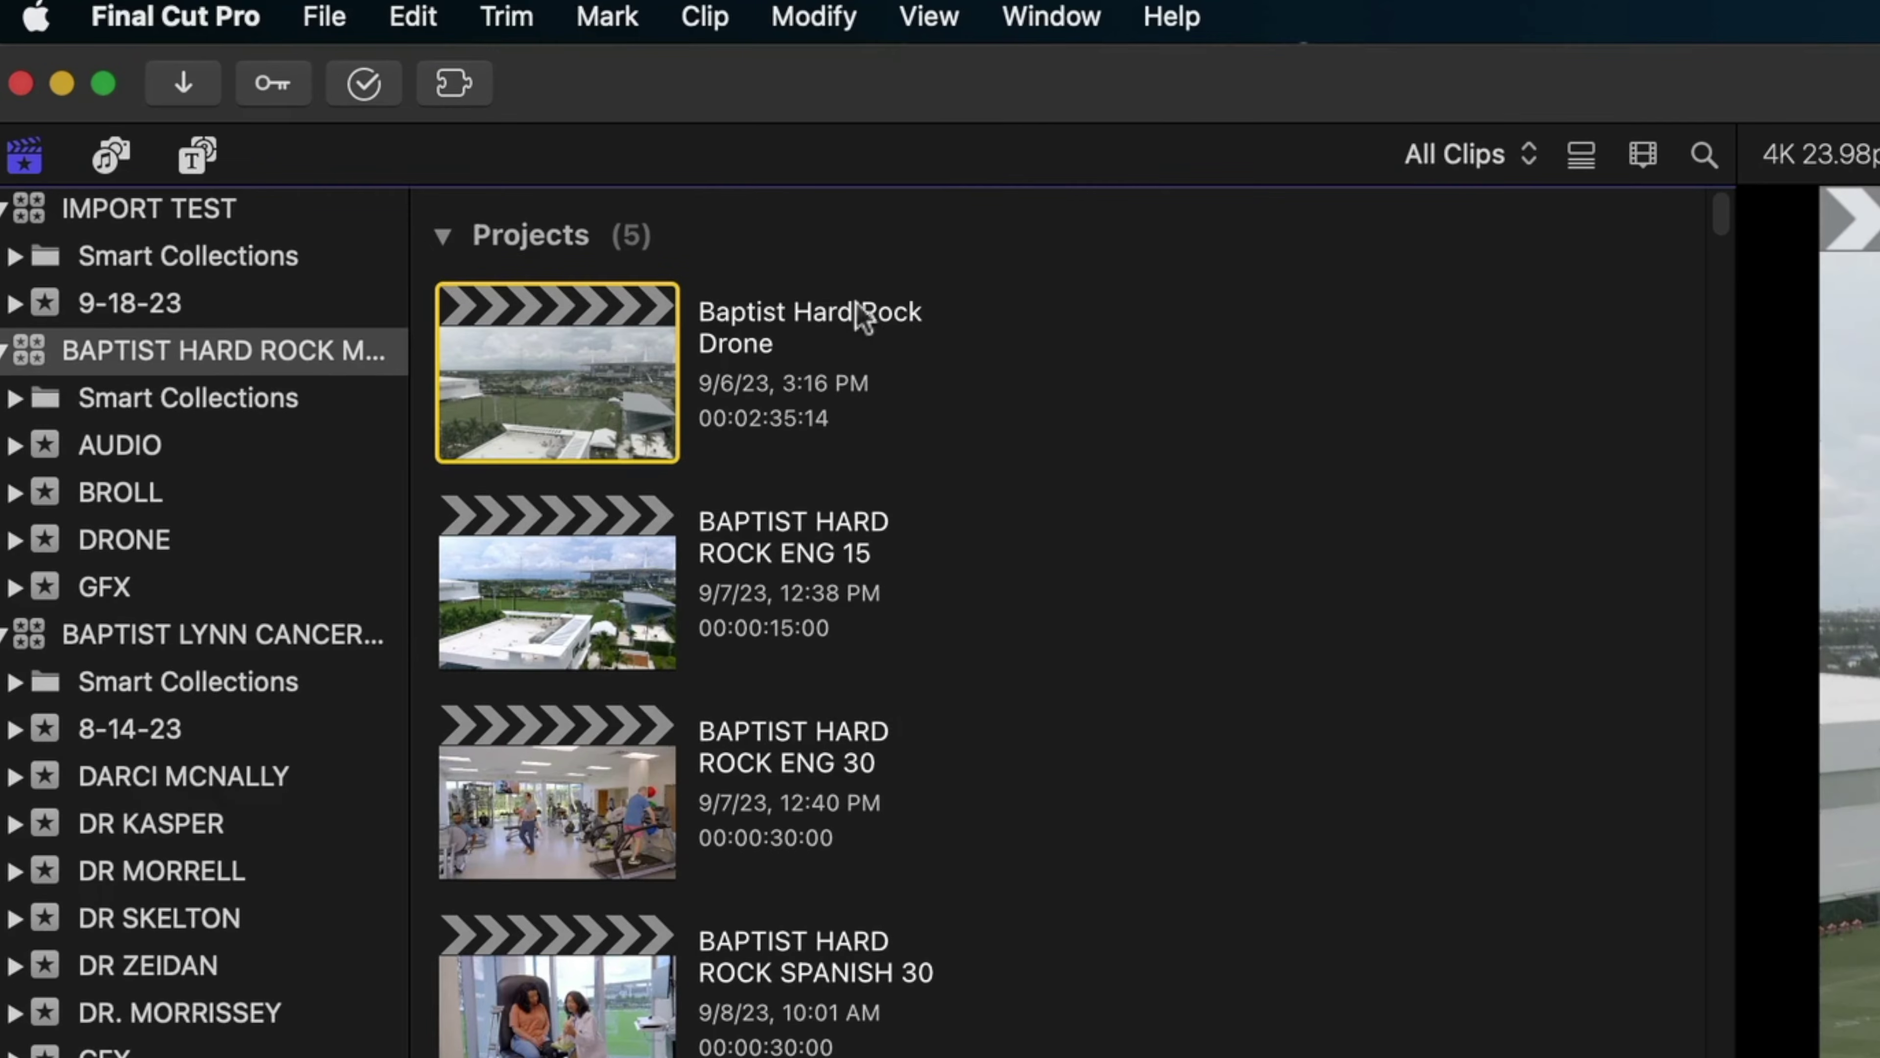
Step: Start Consolidate Project Media for the Baptist Hard Rock Drone project from the File menu
{"action": "left_click", "coordinate": [325, 16]}
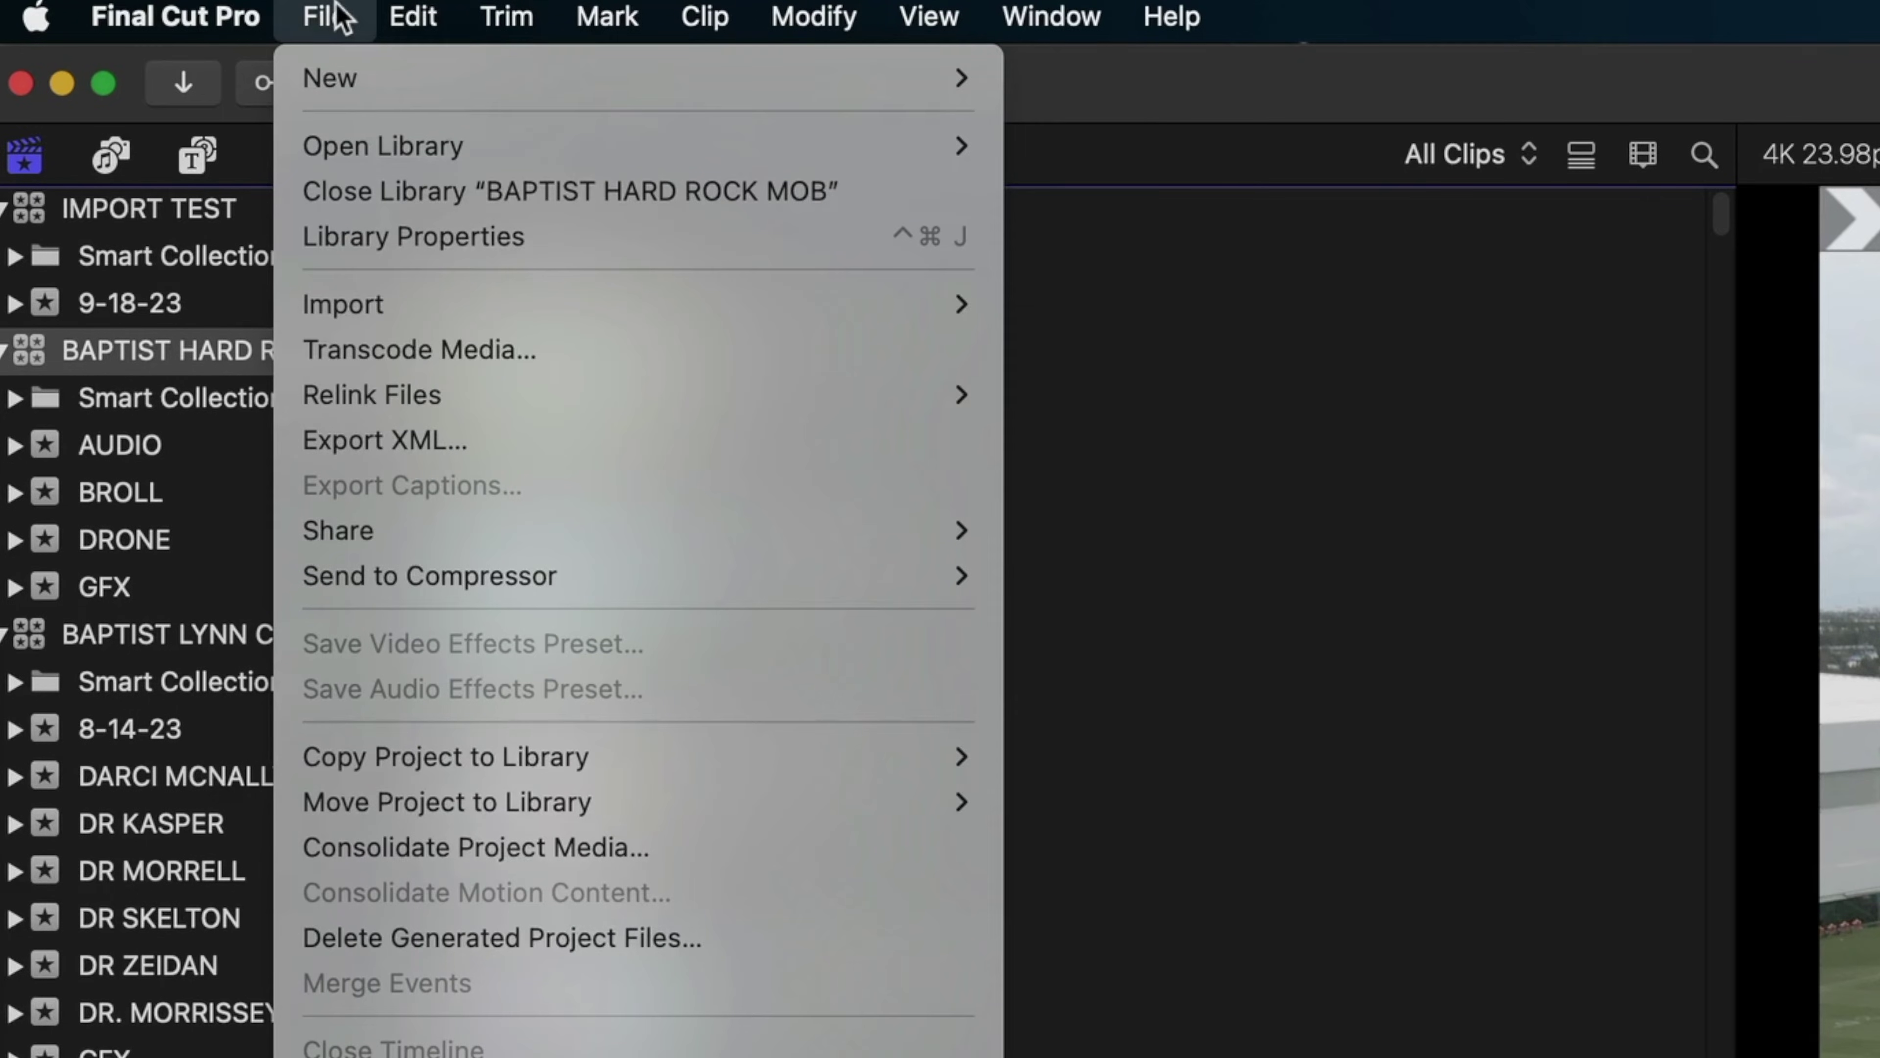
{"action": "left_click", "coordinate": [404, 848]}
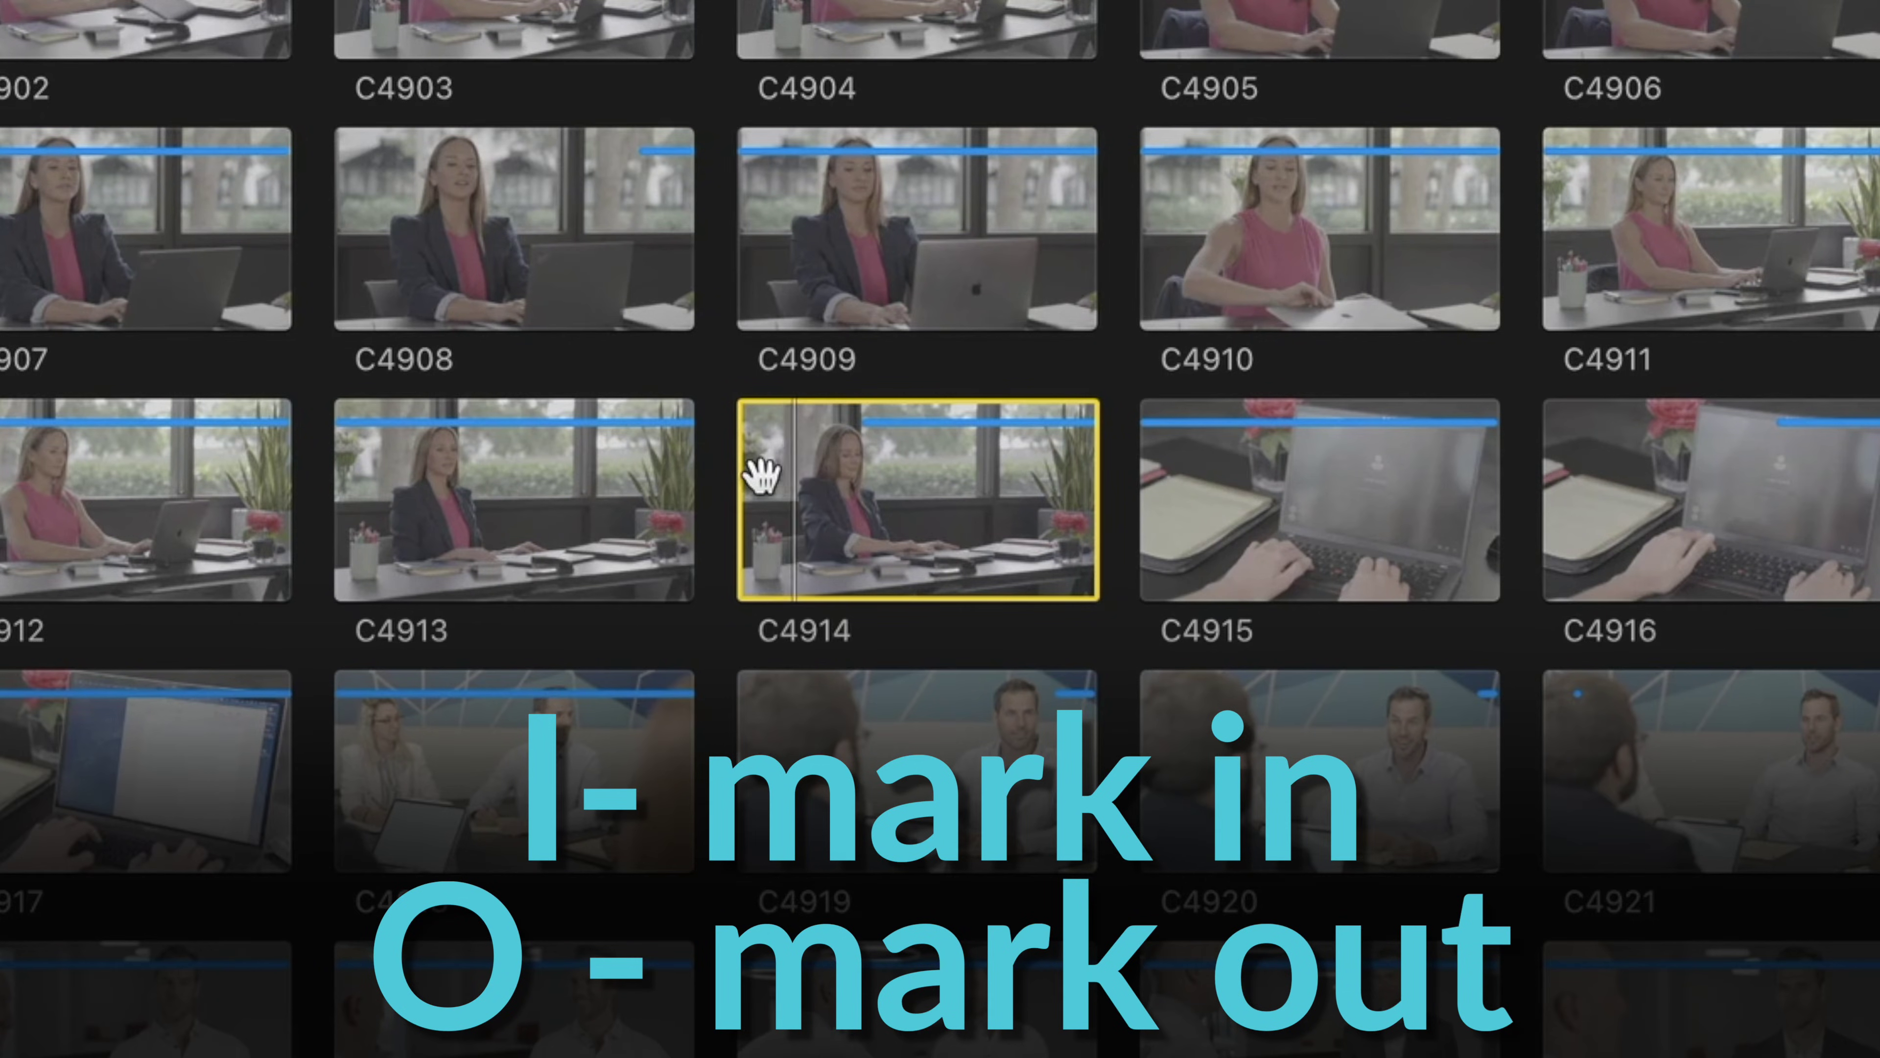
Step: Mark a C4914 range, insert C4956, append C4935, connect a clip, then switch to the Trim tool
{"action": "key", "text": "i"}
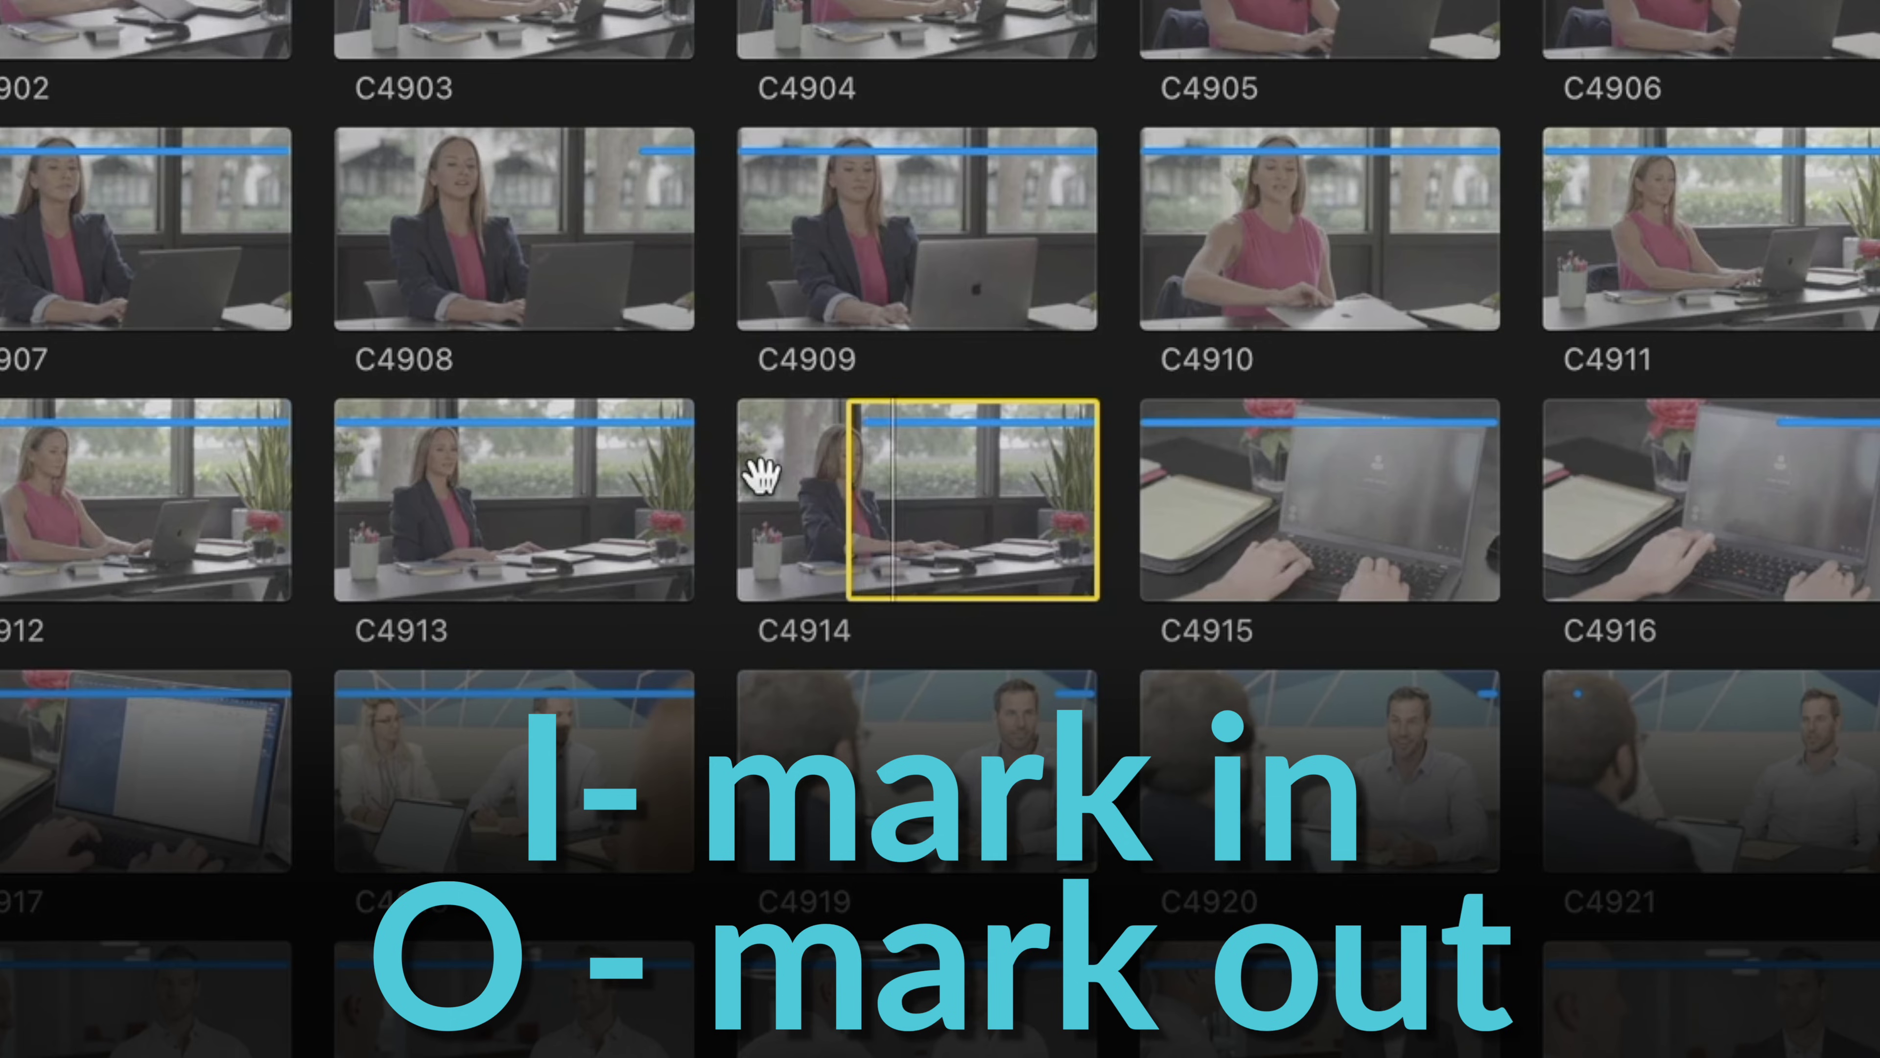
{"action": "key", "text": "o"}
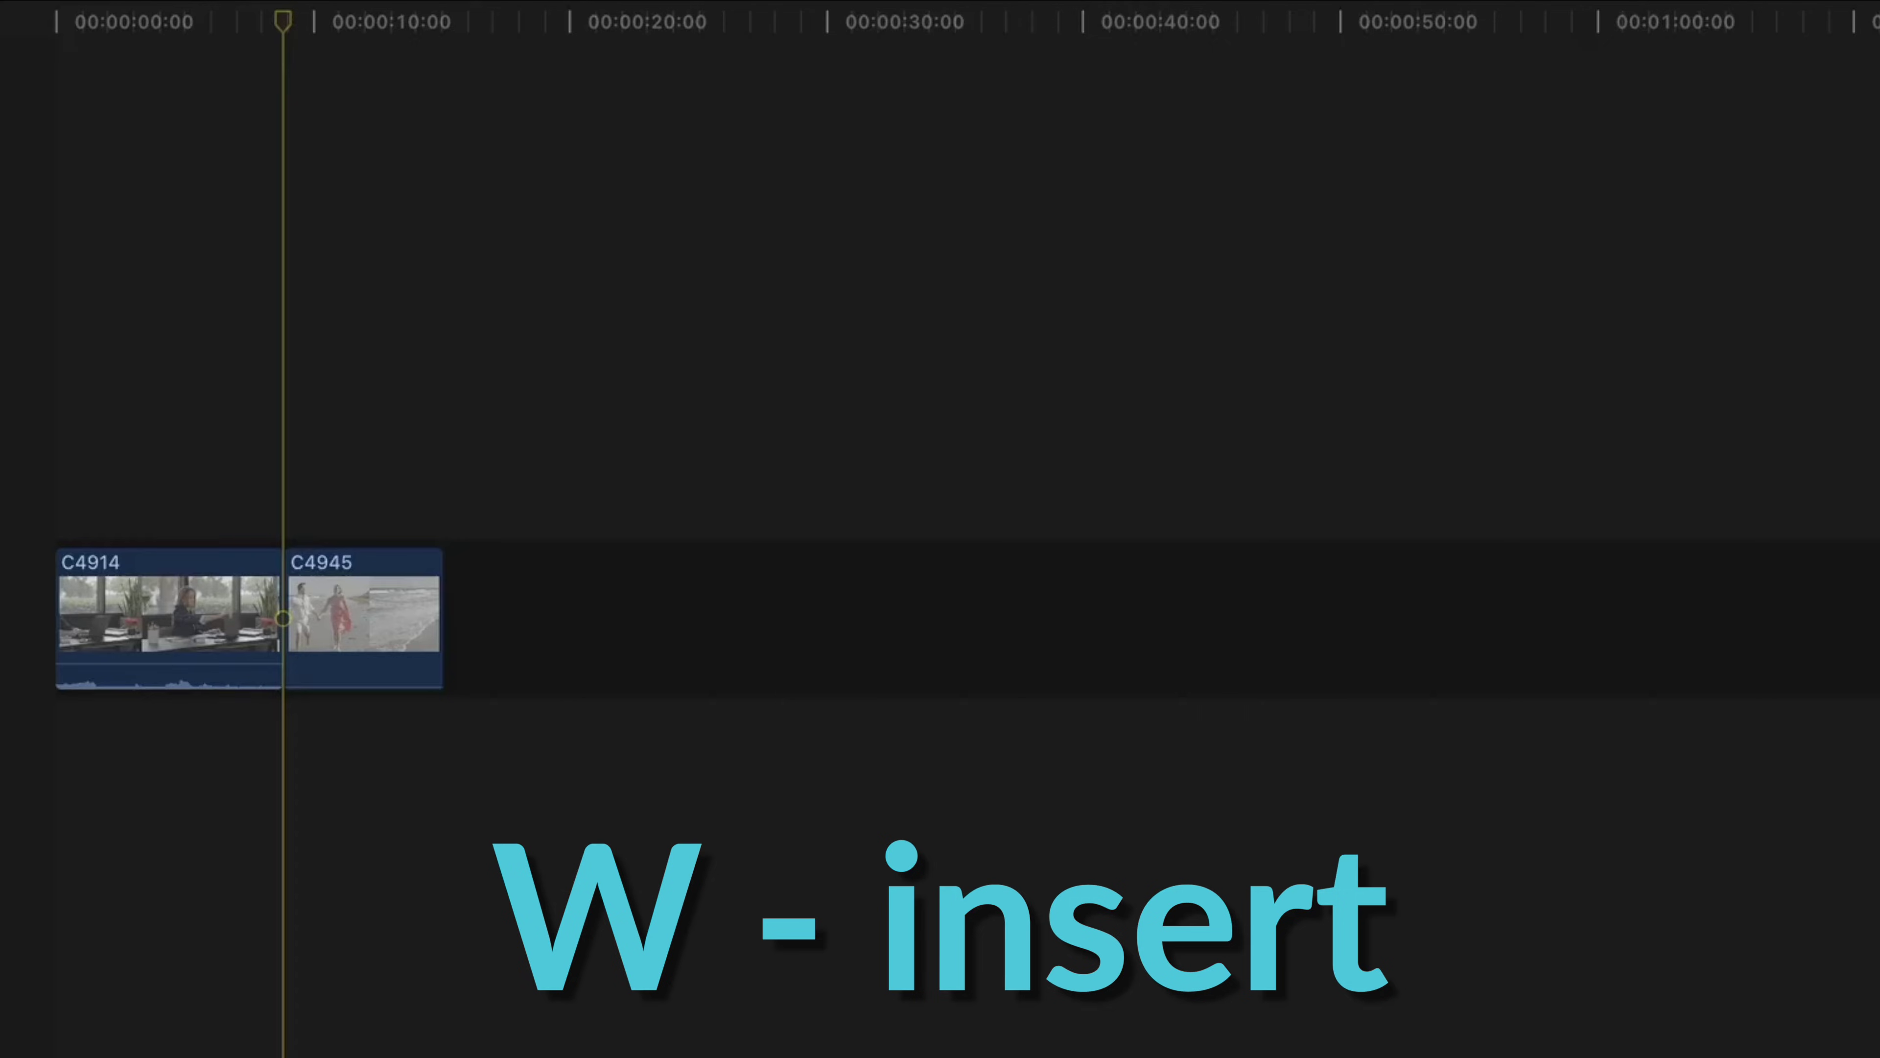
{"action": "key", "text": "w"}
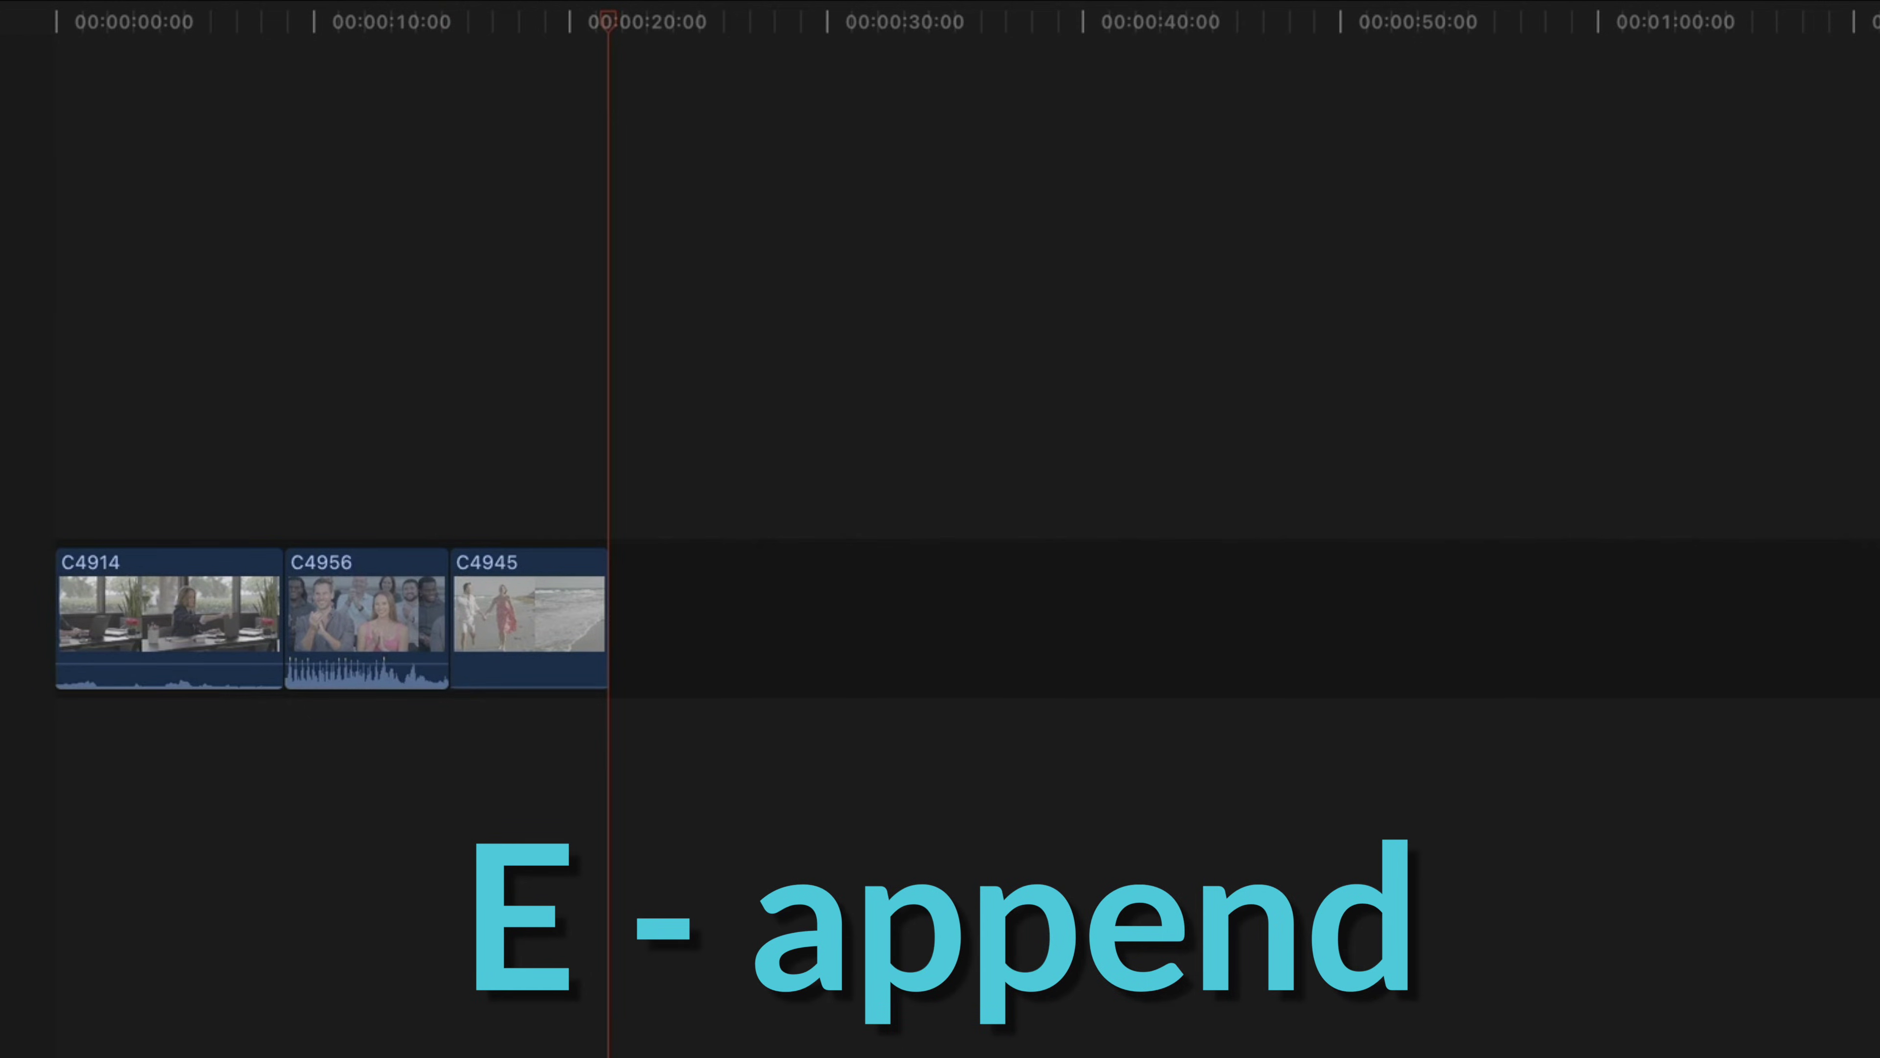
{"action": "key", "text": "e"}
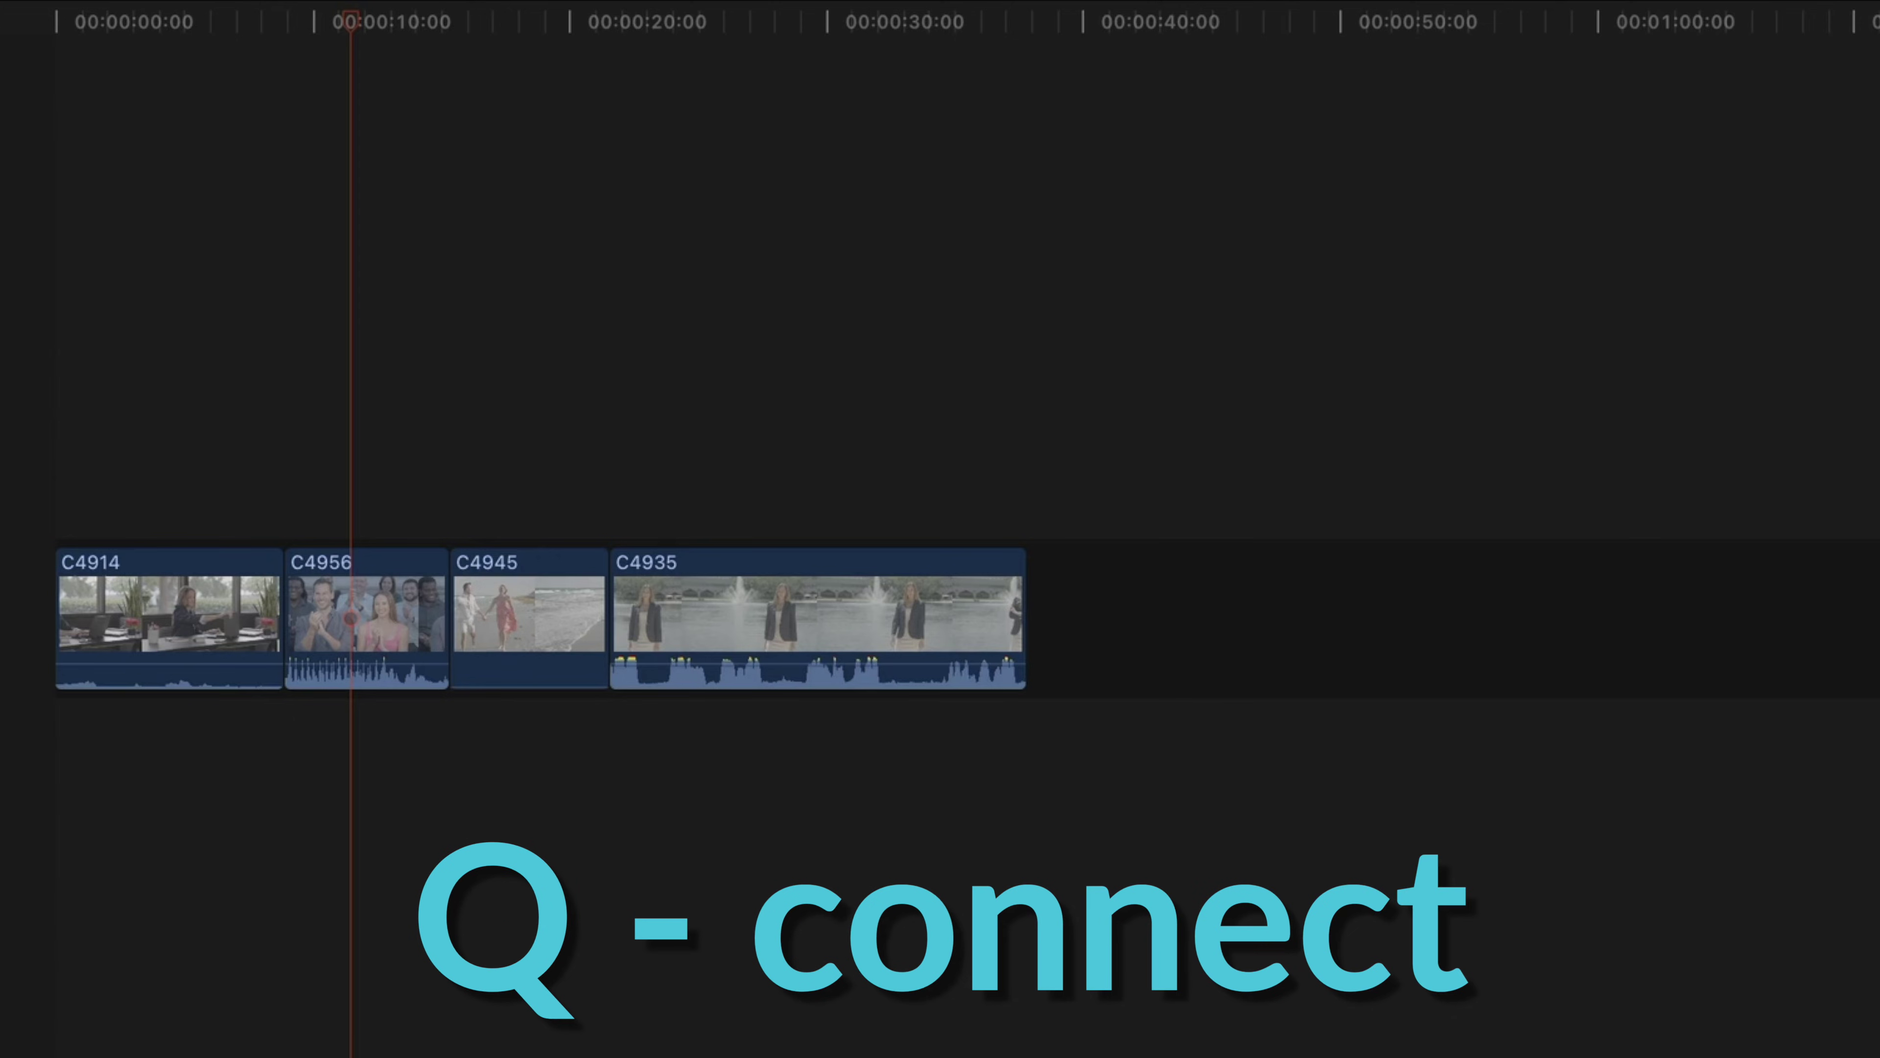
{"action": "key", "text": "q"}
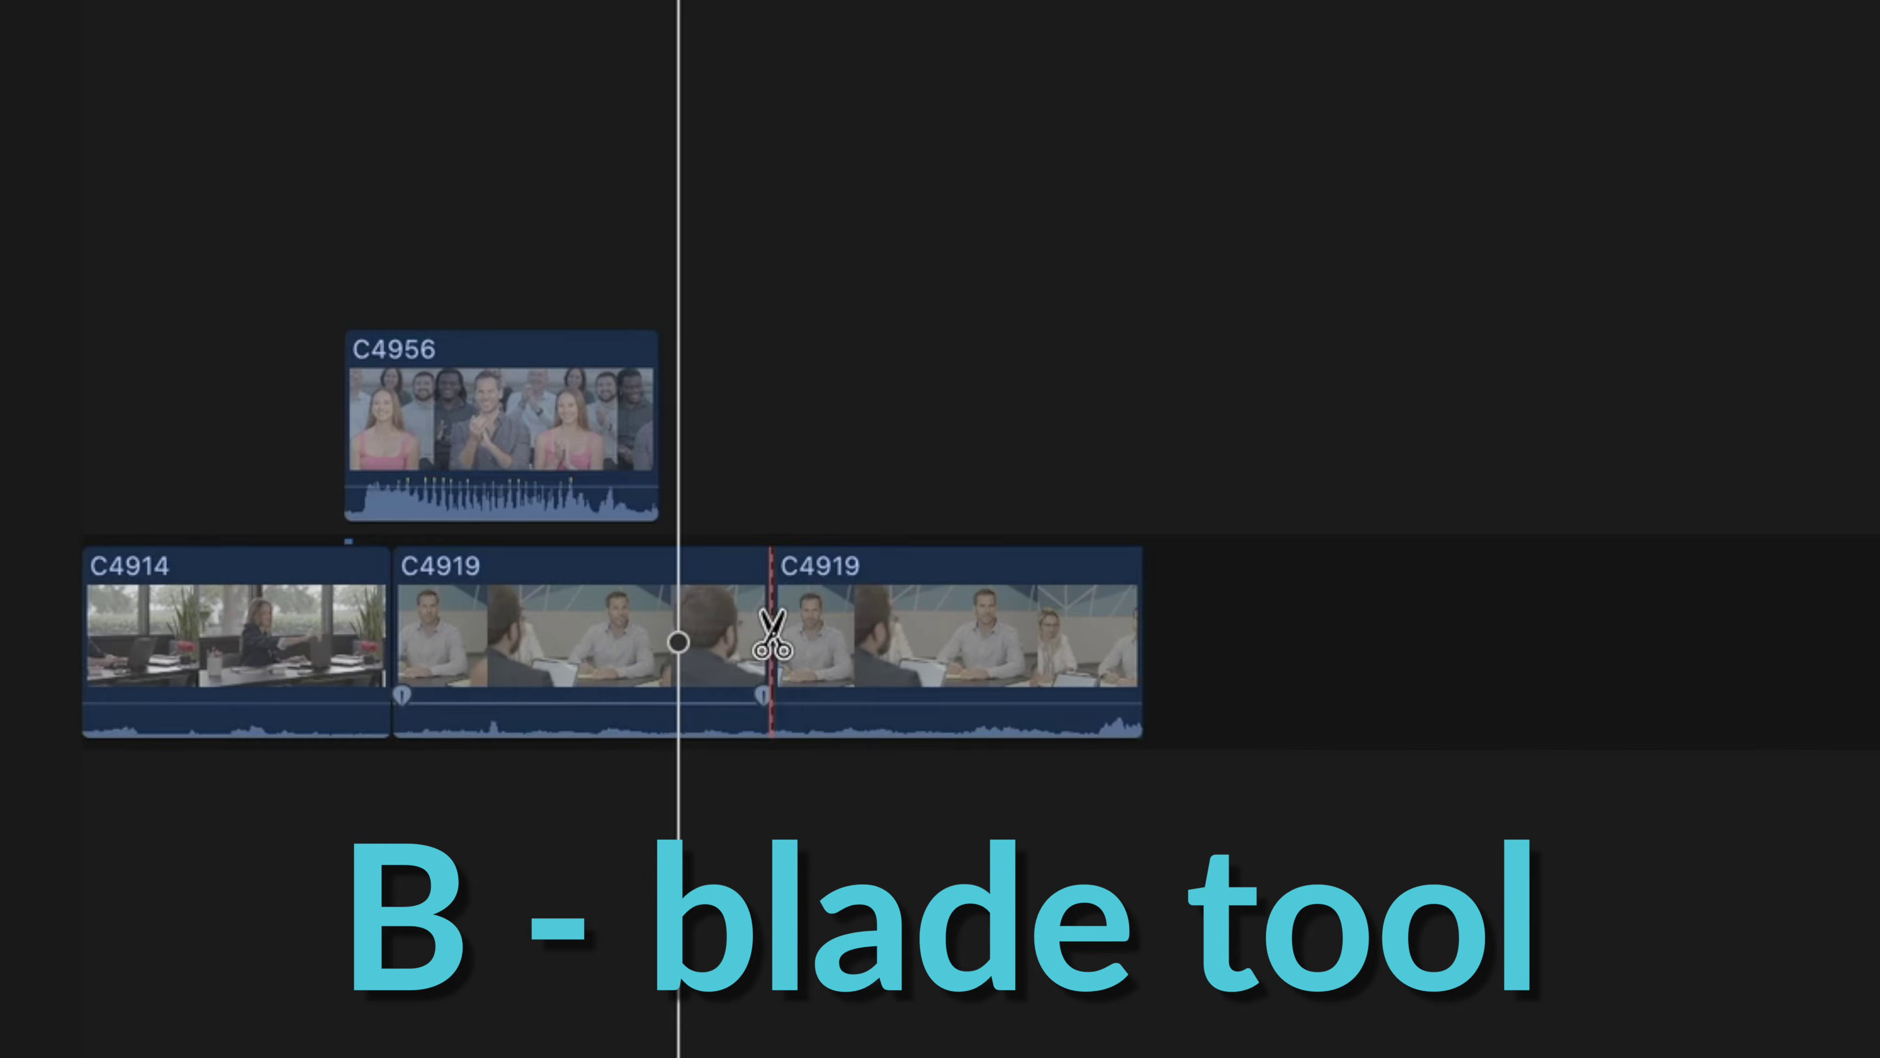
{"action": "key", "text": "a"}
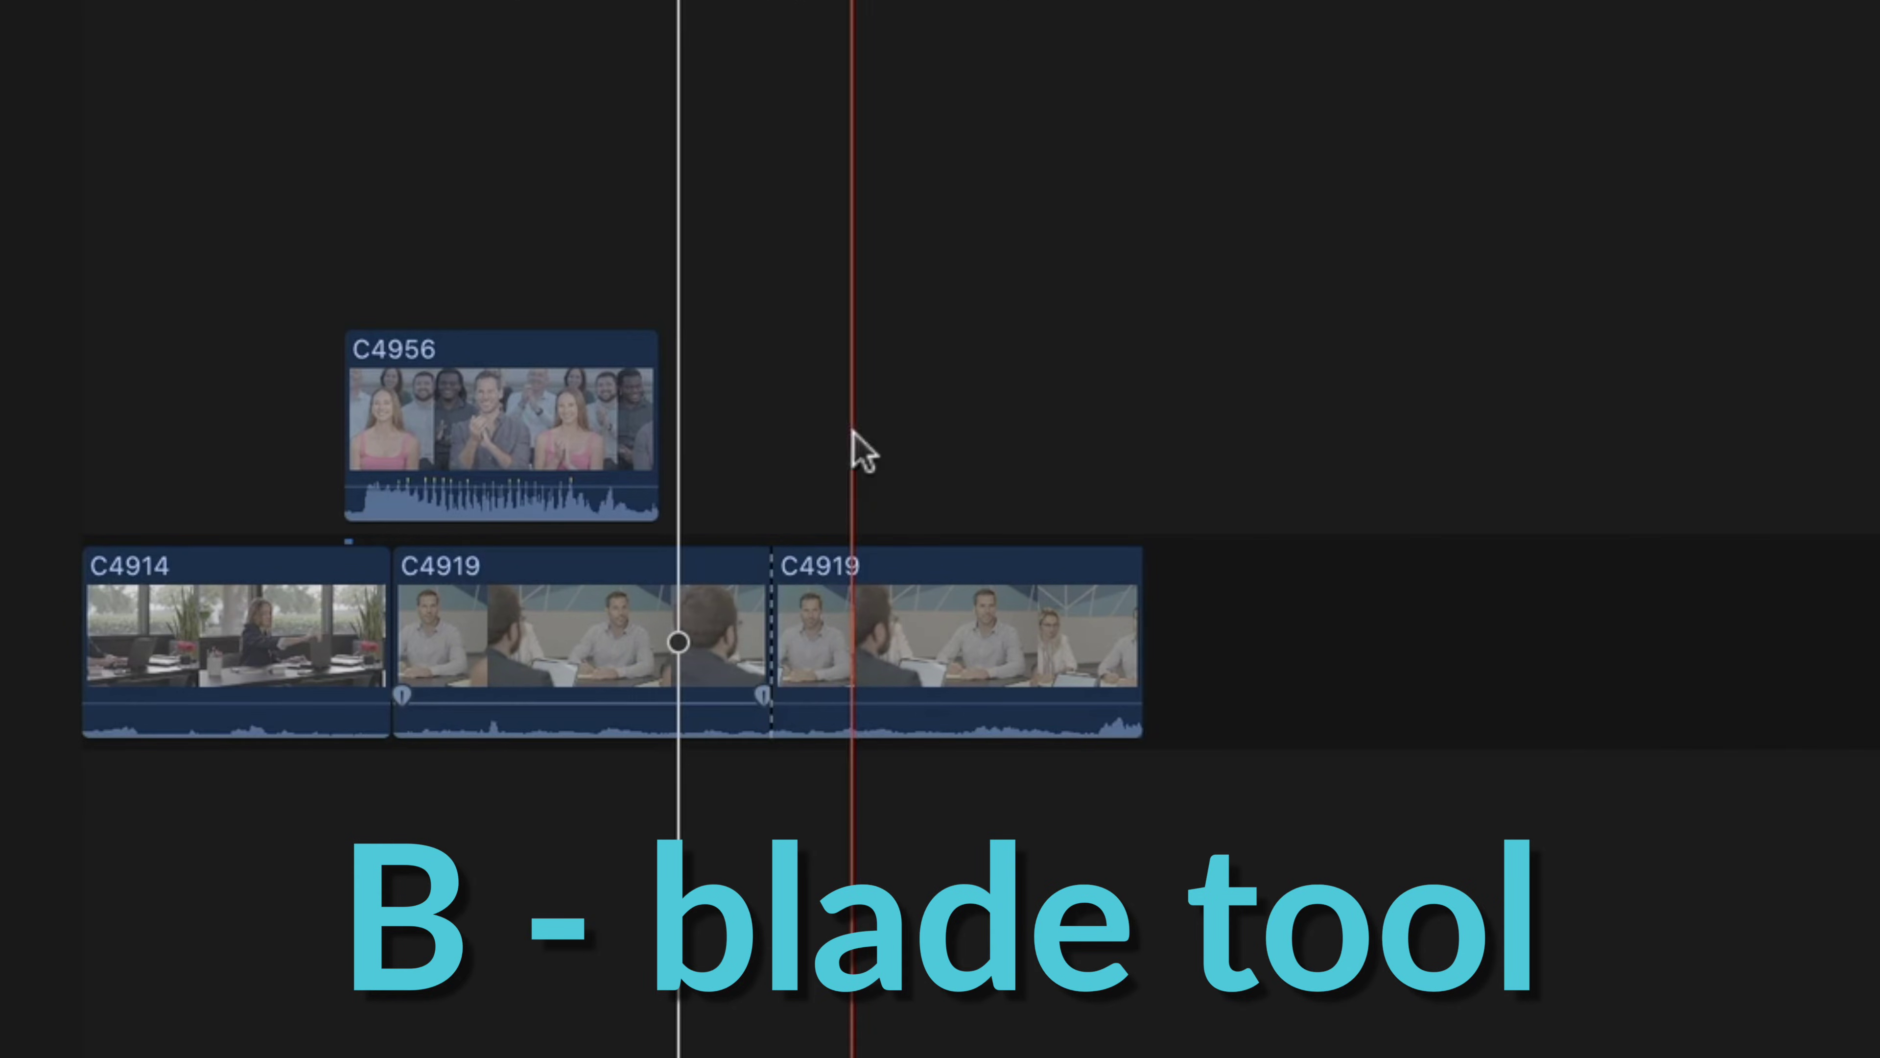
{"action": "key", "text": "t"}
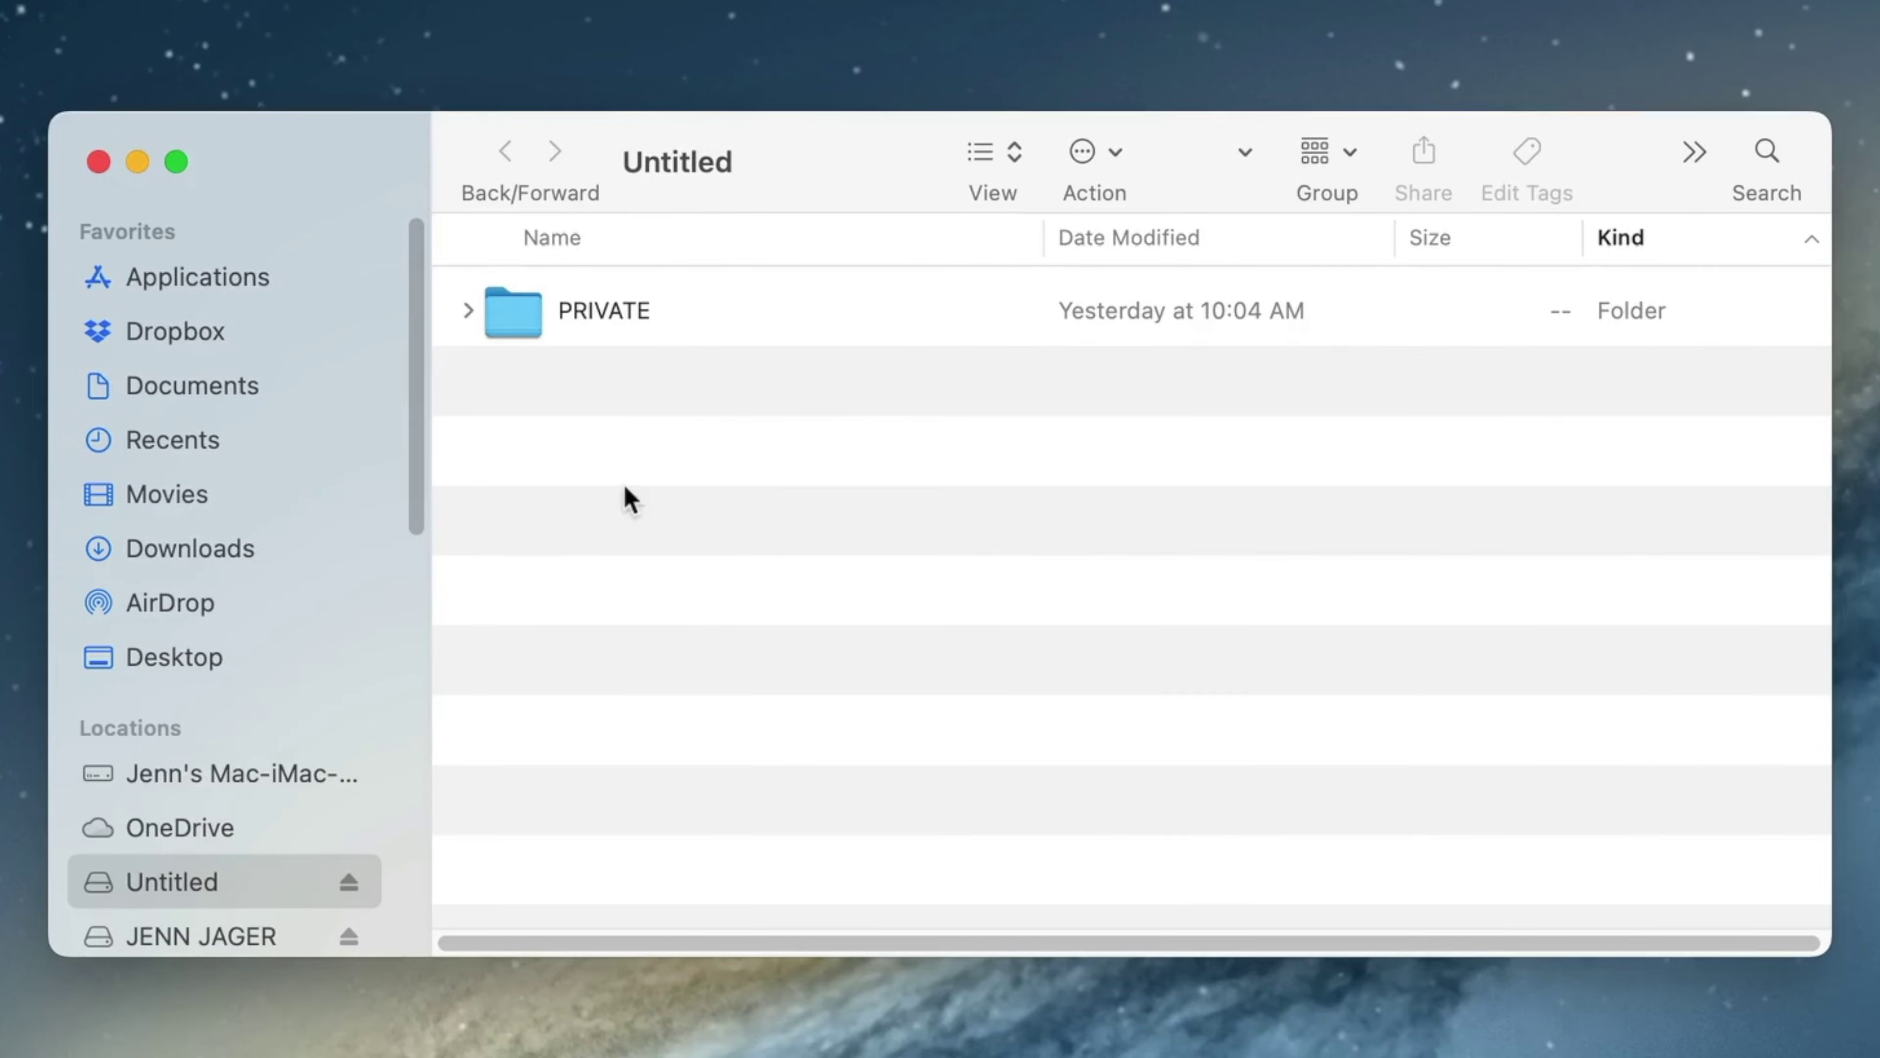
Step: Bring up the context menu inside the Untitled drive's window
{"action": "right_click", "coordinate": [628, 497]}
Step: Make a new folder named AFP SHOOT 9-15-23 and drag the PRIVATE folder into it
{"action": "left_click", "coordinate": [661, 510]}
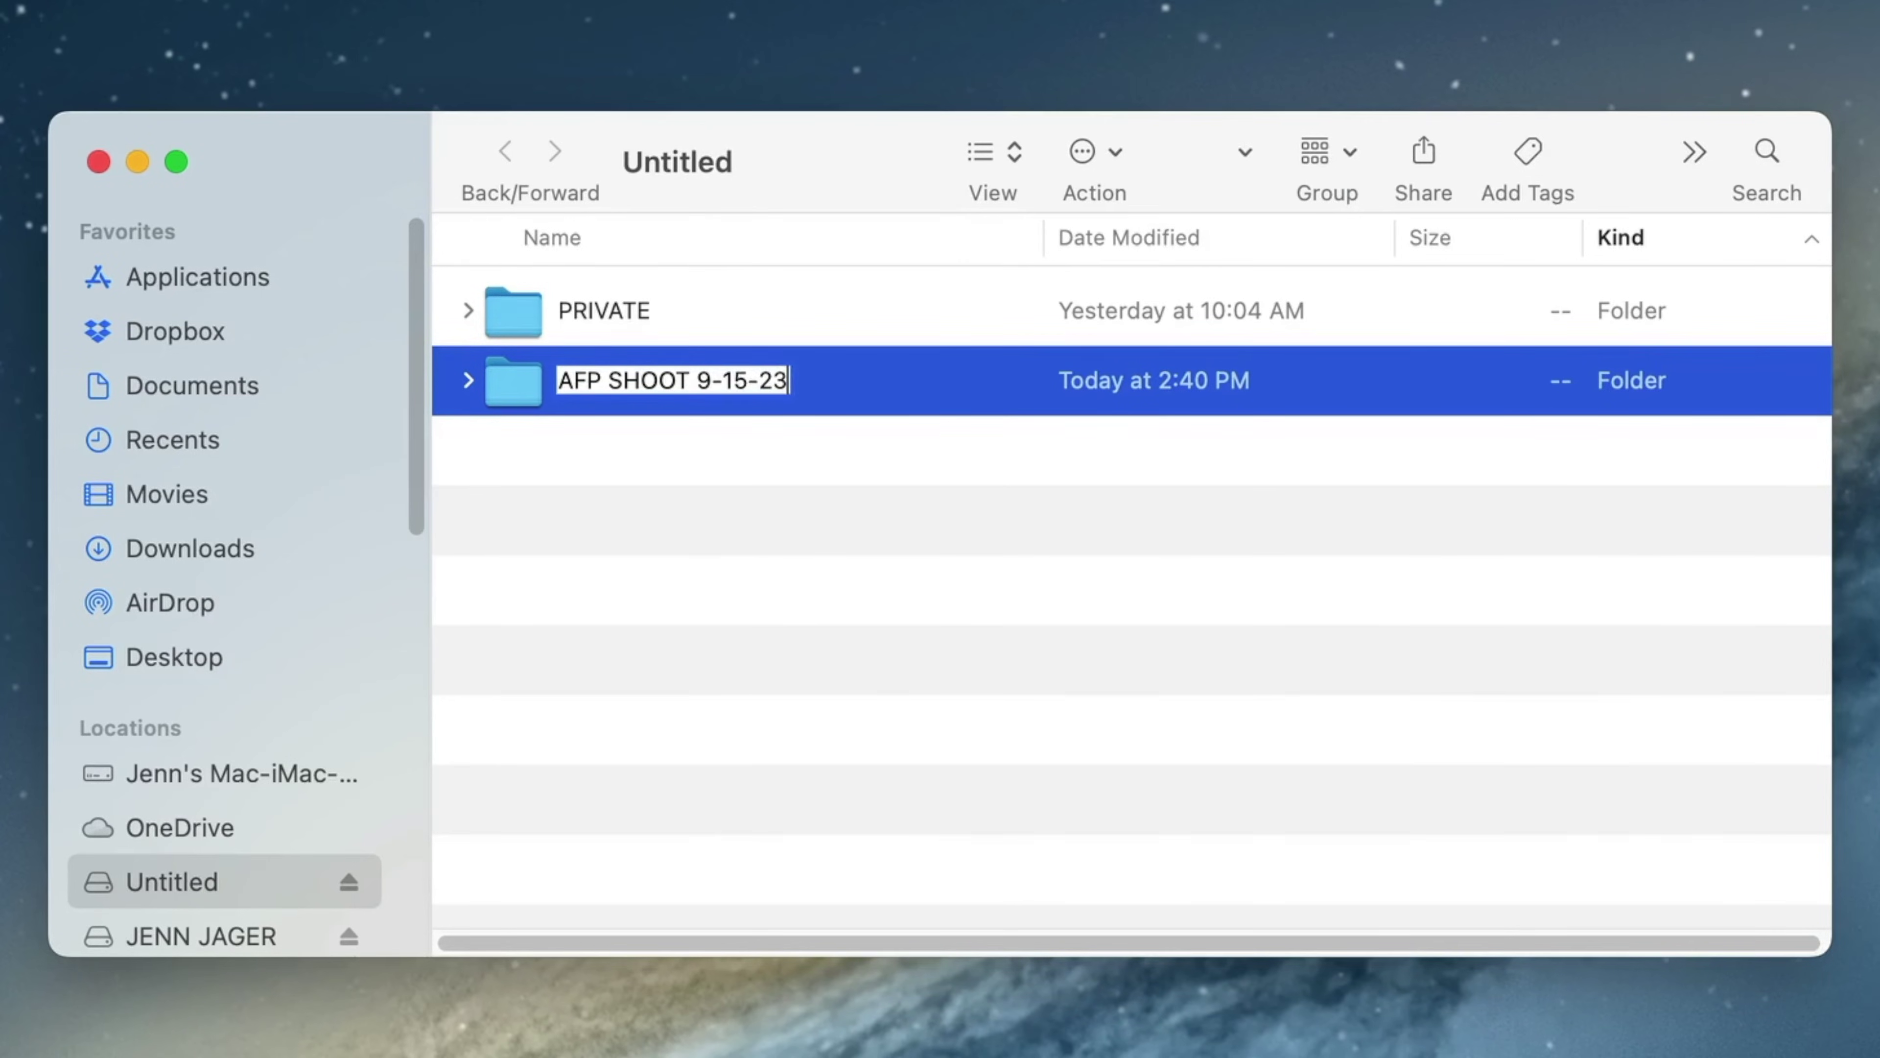
{"action": "type", "text": "AFP SHOOT 9-15-23"}
{"action": "key", "text": "Return"}
{"action": "left_click_drag", "start_coordinate": [520, 394], "coordinate": [525, 317]}
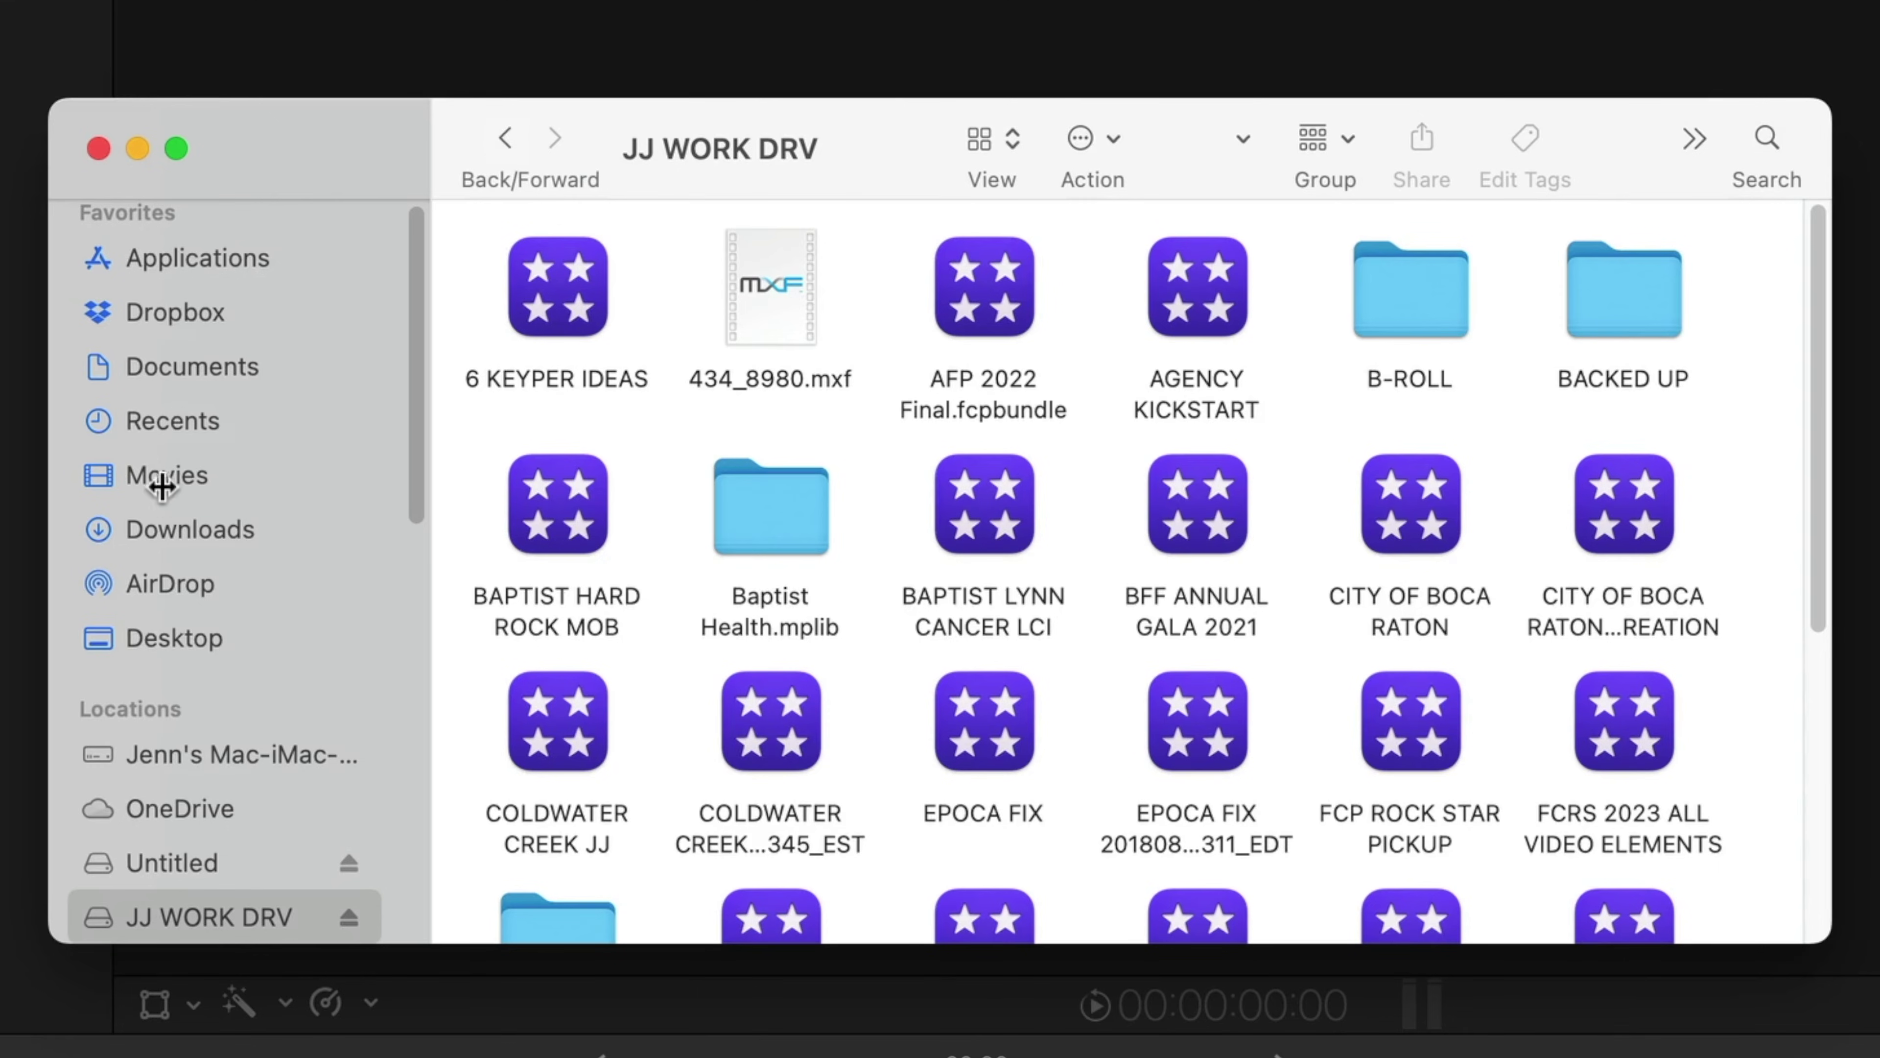
Step: Go to Movies > Final Cut Backups and view Get Info for the 58.5 MB 20230911_1615_EDT backup
{"action": "left_click", "coordinate": [161, 474]}
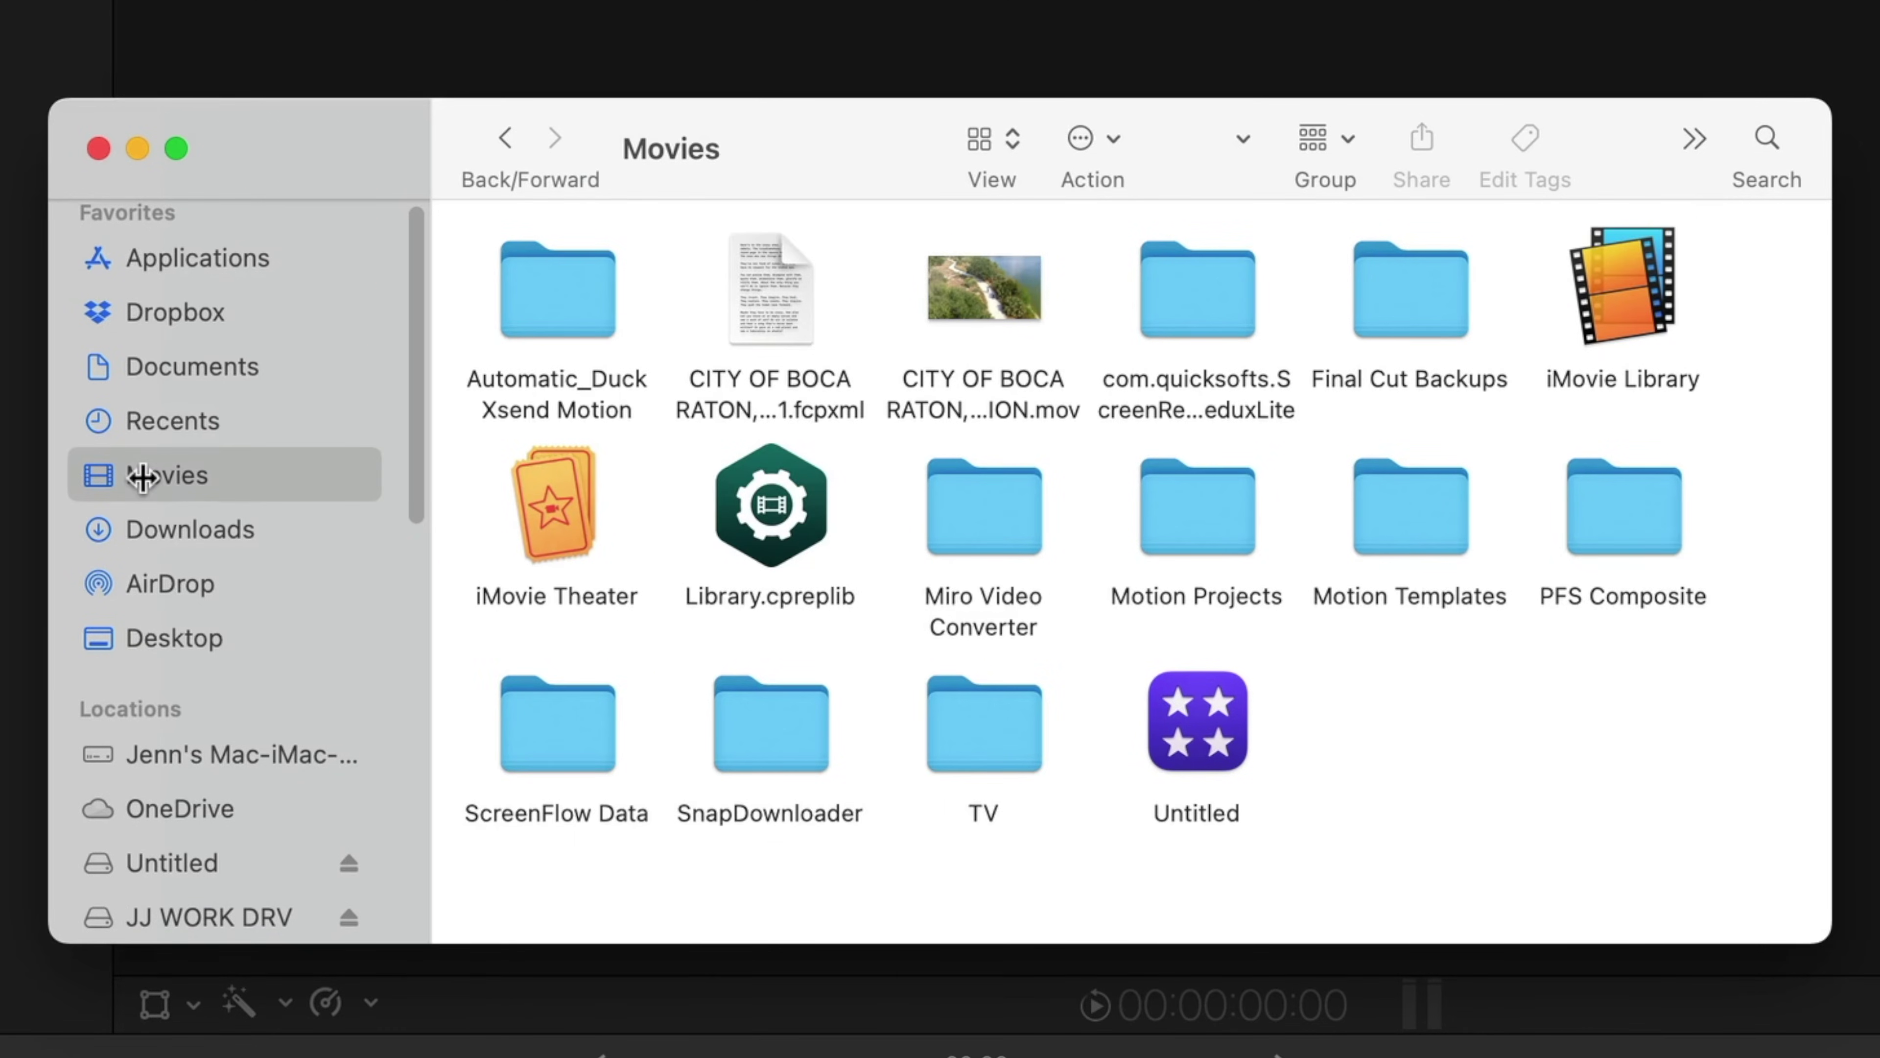
{"action": "left_click", "coordinate": [1378, 304]}
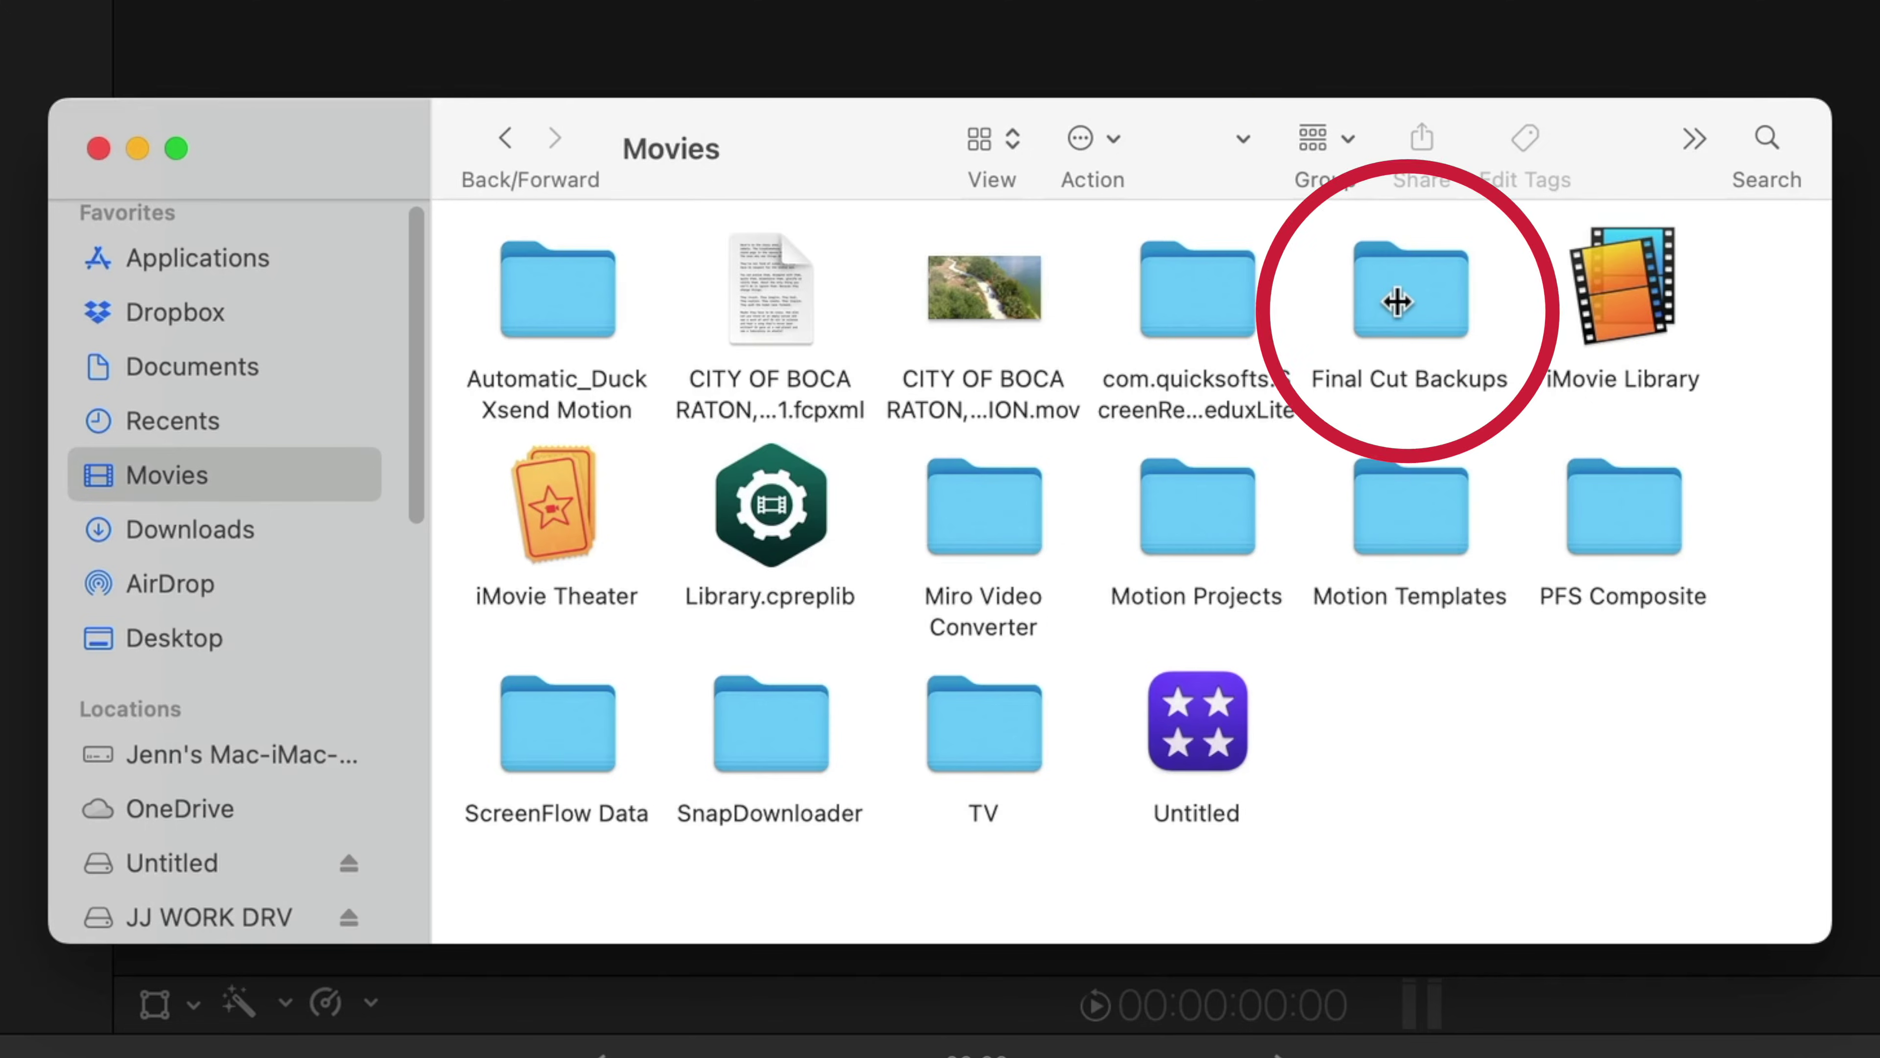
{"action": "double_click", "coordinate": [1396, 302]}
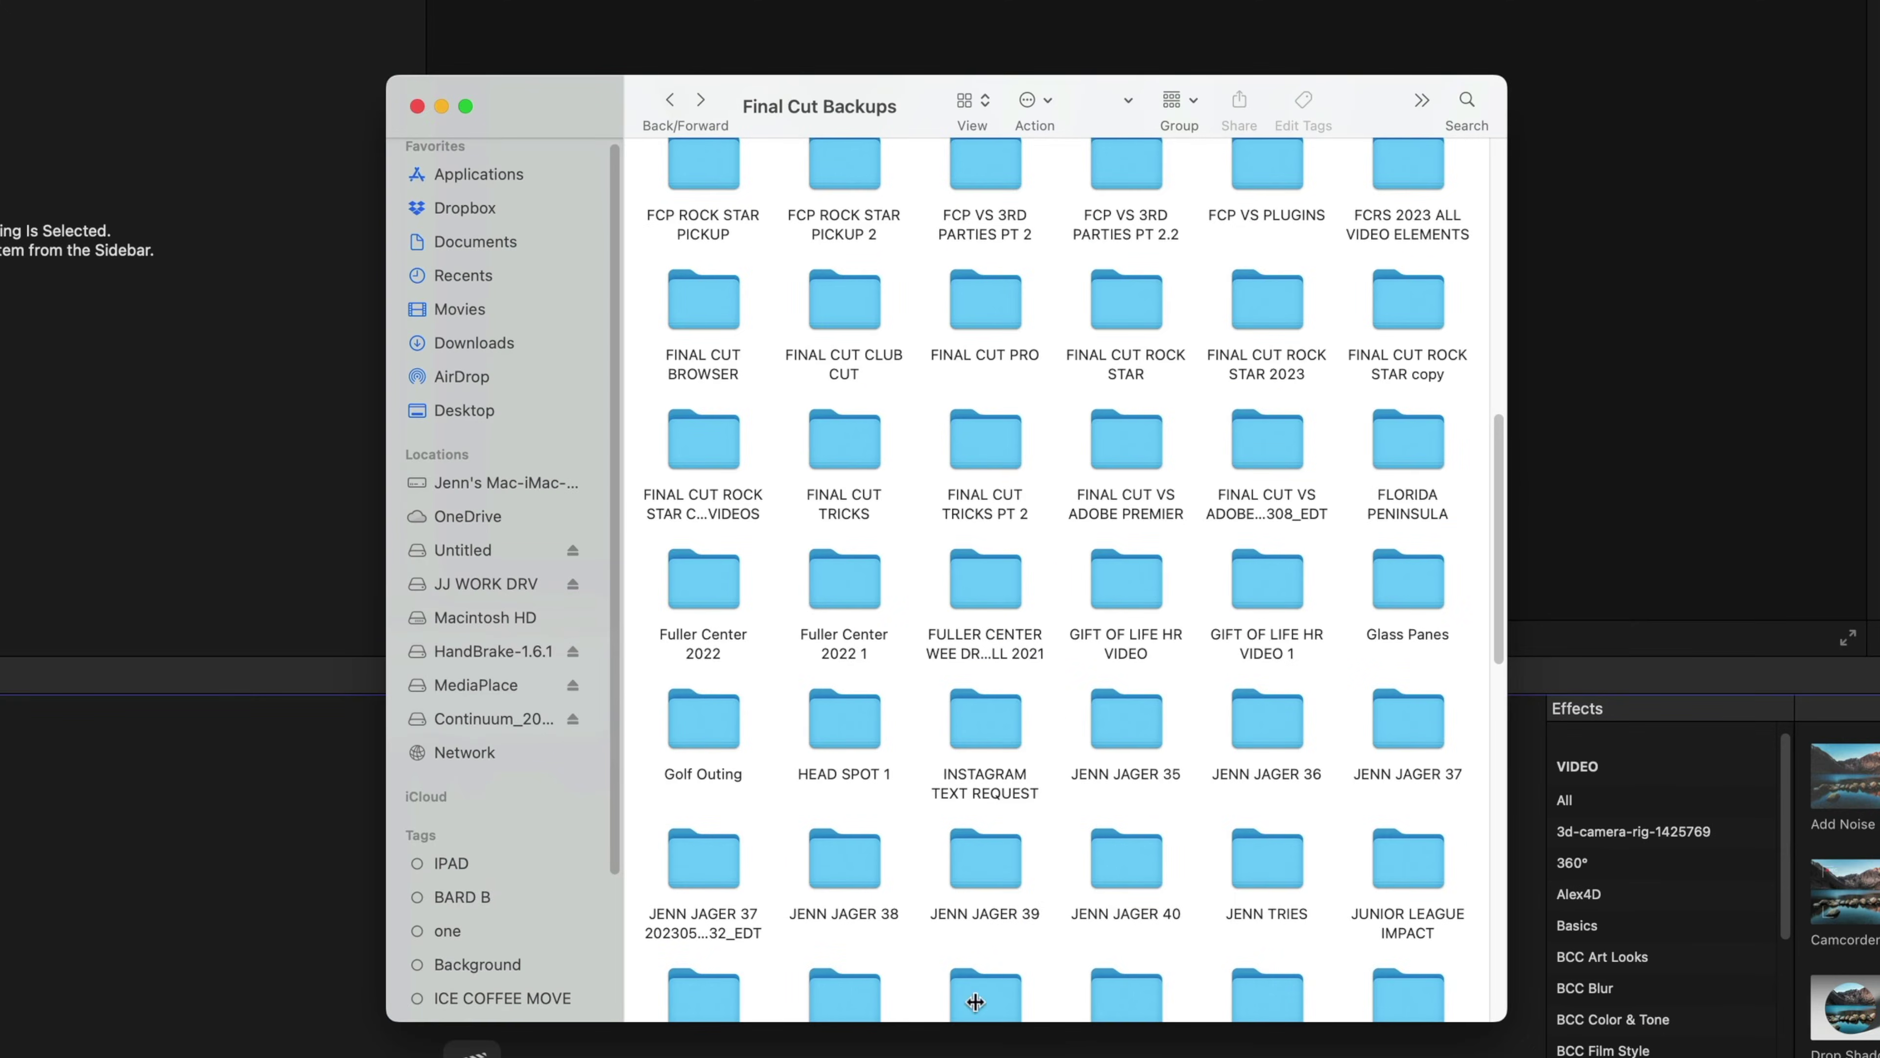
{"action": "double_click", "coordinate": [1116, 861]}
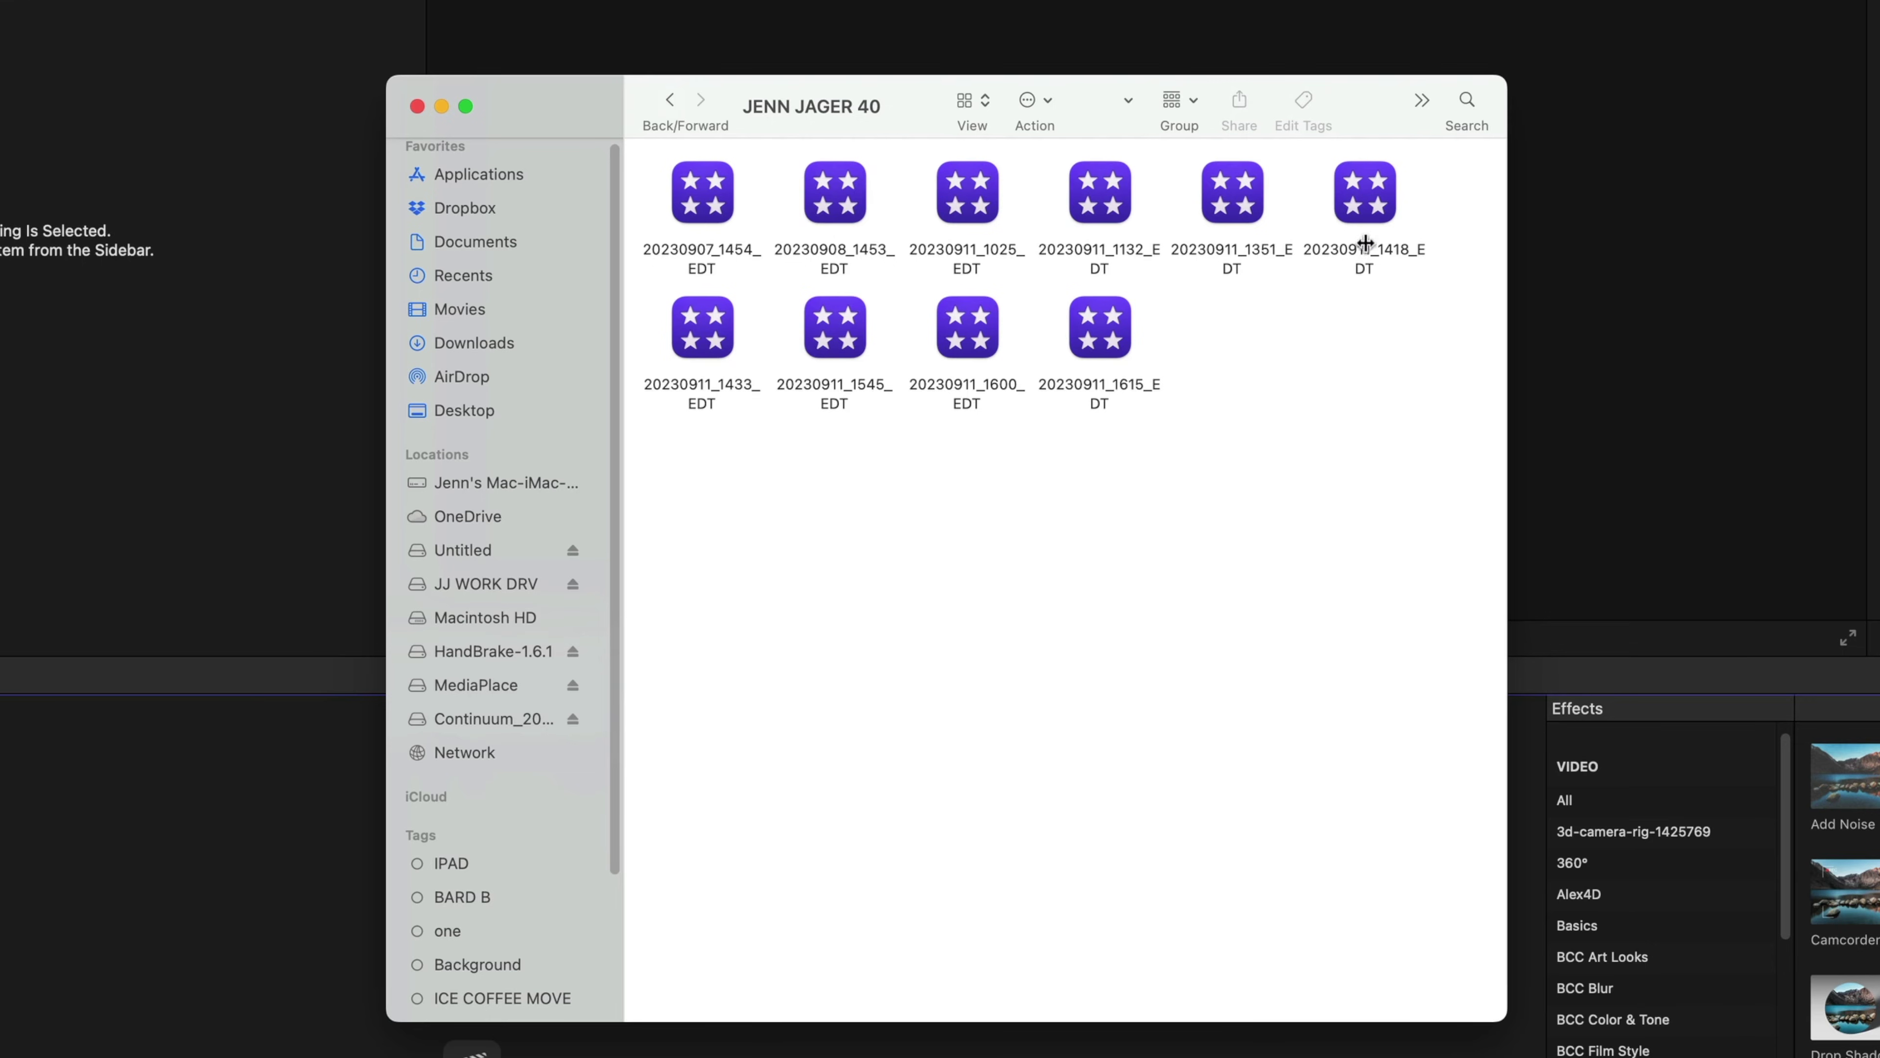
{"action": "right_click", "coordinate": [1099, 339]}
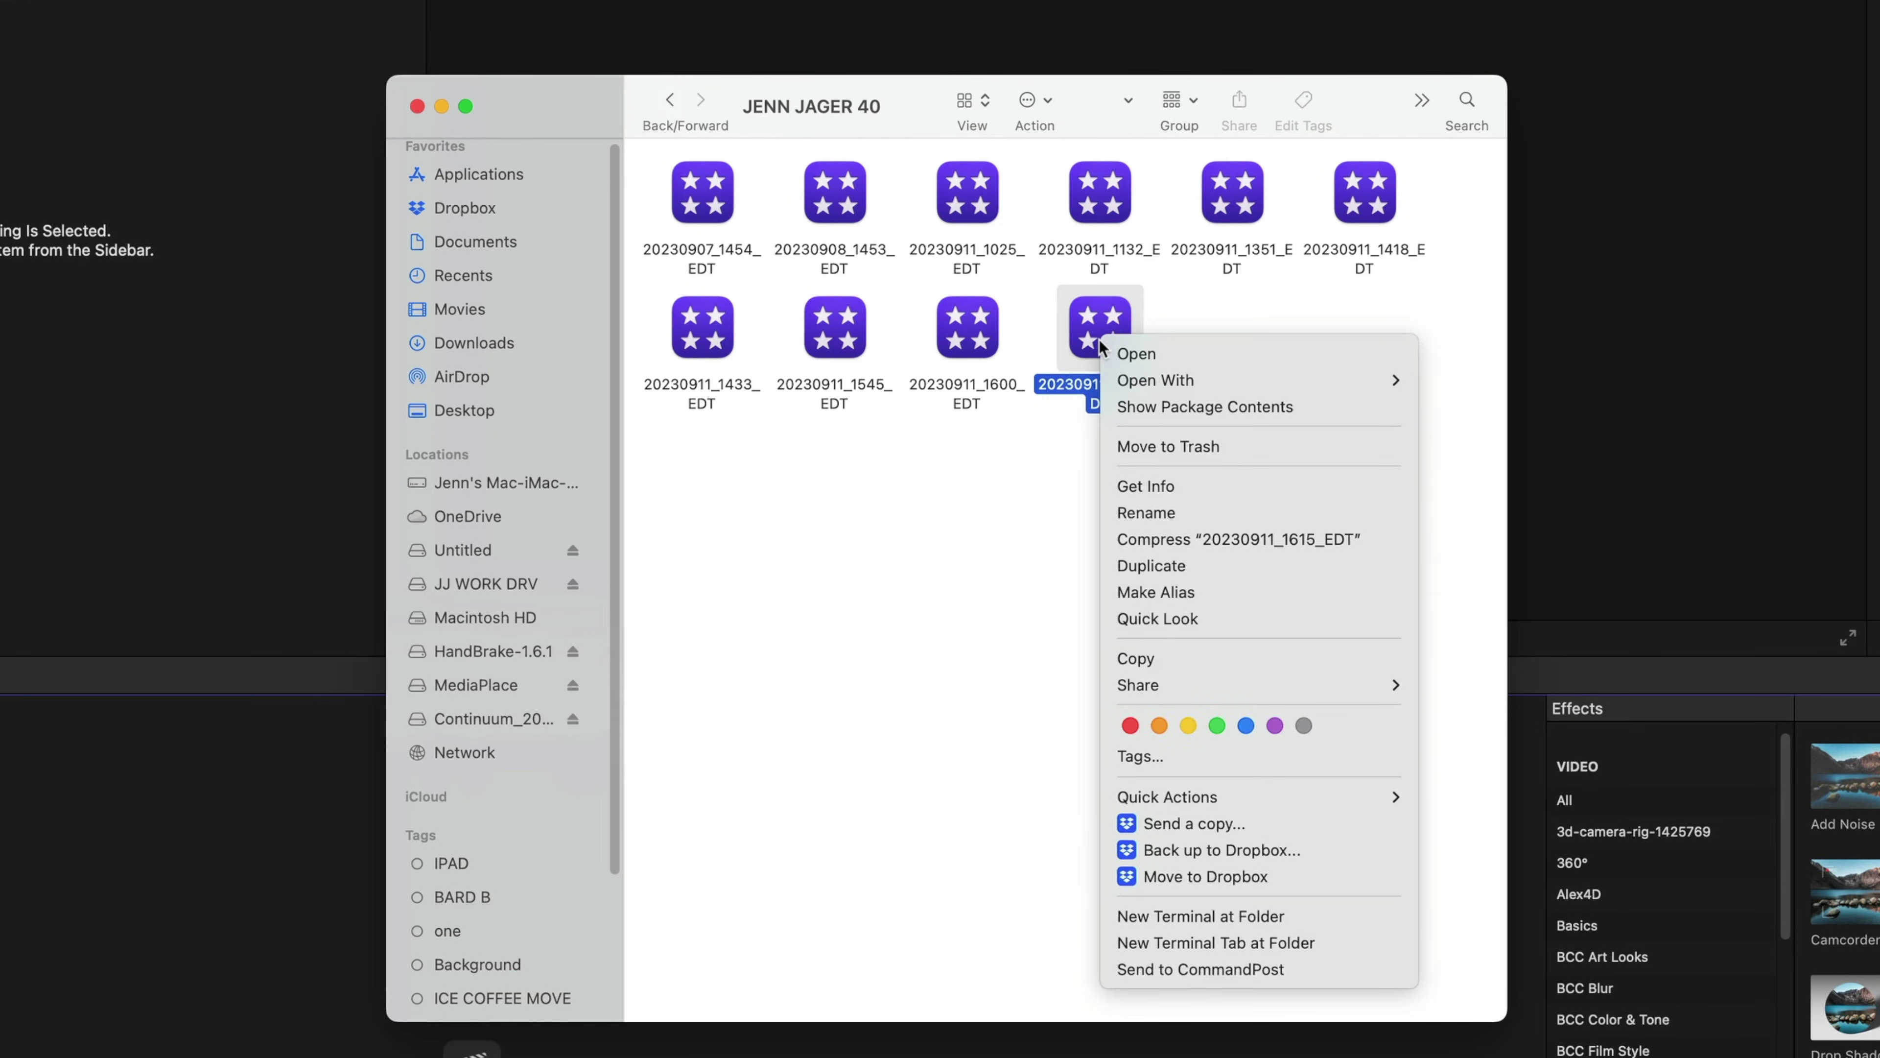
{"action": "left_click", "coordinate": [1146, 486]}
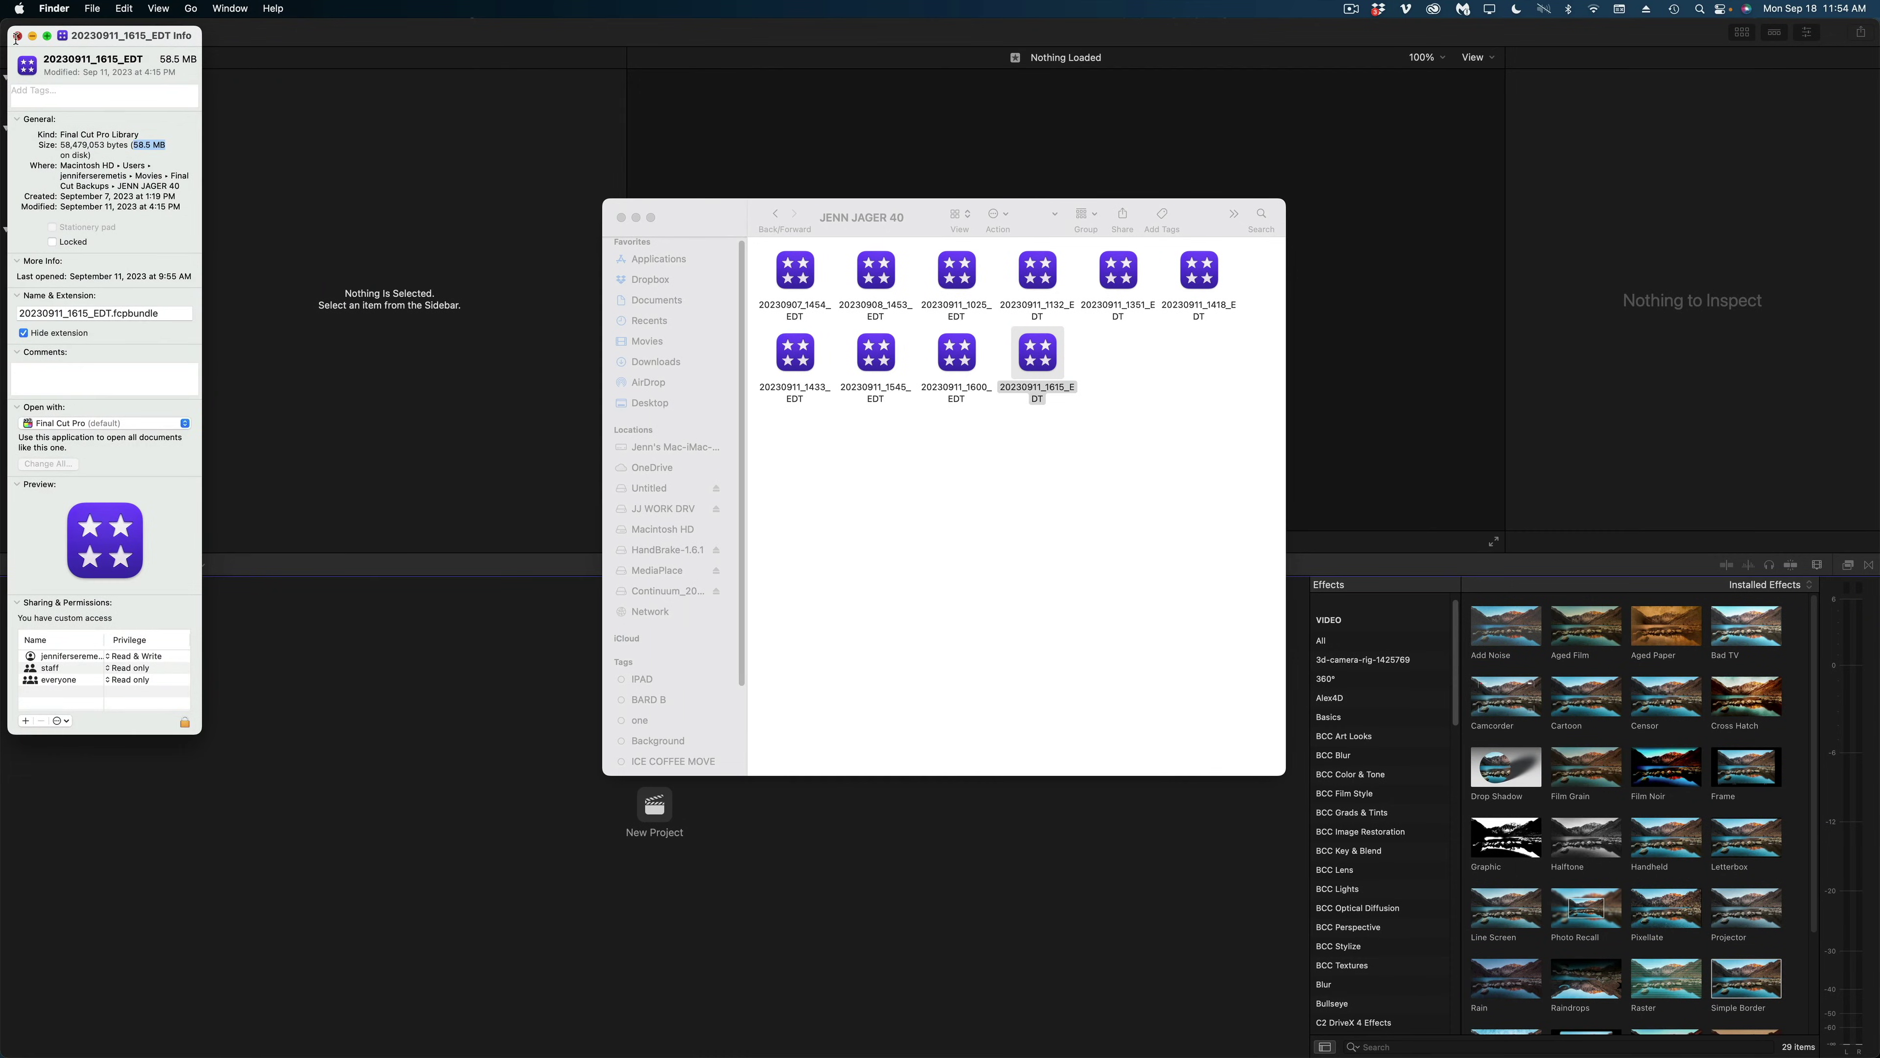
{"action": "left_click", "coordinate": [16, 37]}
Step: Open the 20230911_1615_EDT backup and save the restored library to the Desktop
{"action": "double_click", "coordinate": [1036, 359]}
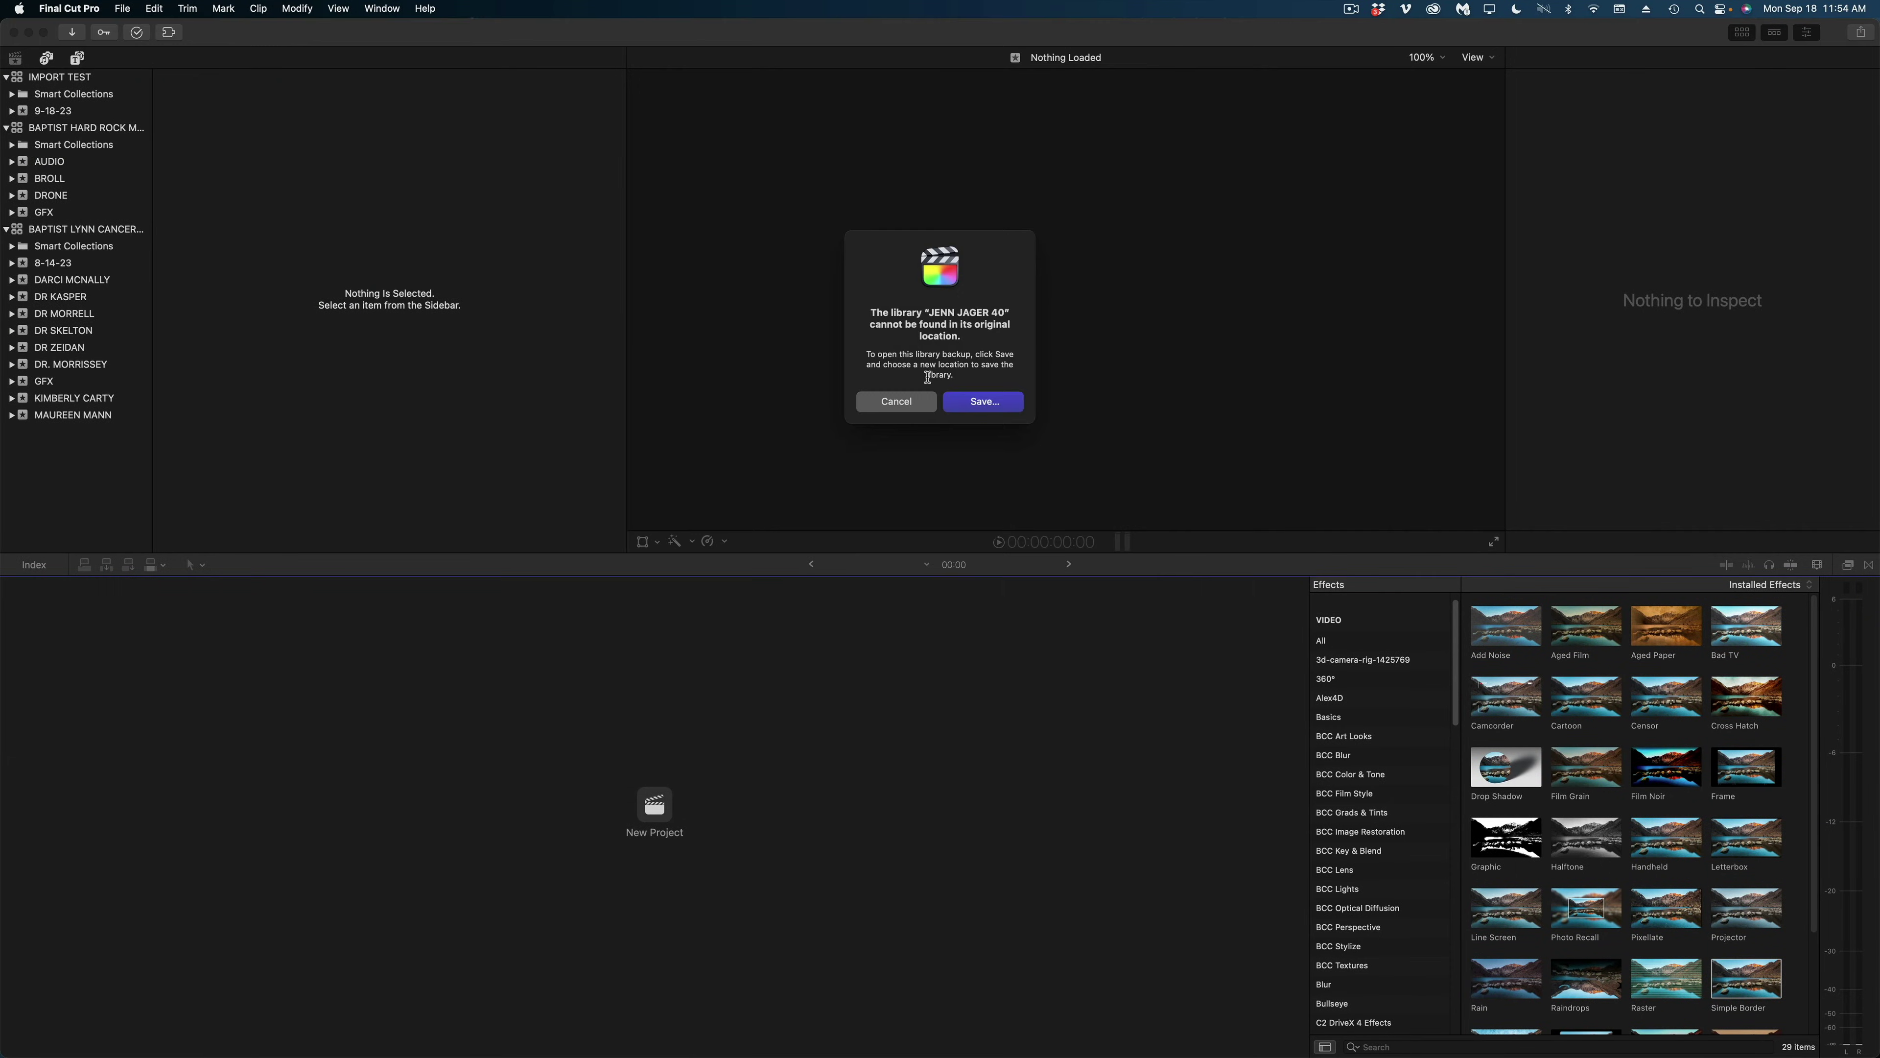
{"action": "left_click", "coordinate": [1008, 401]}
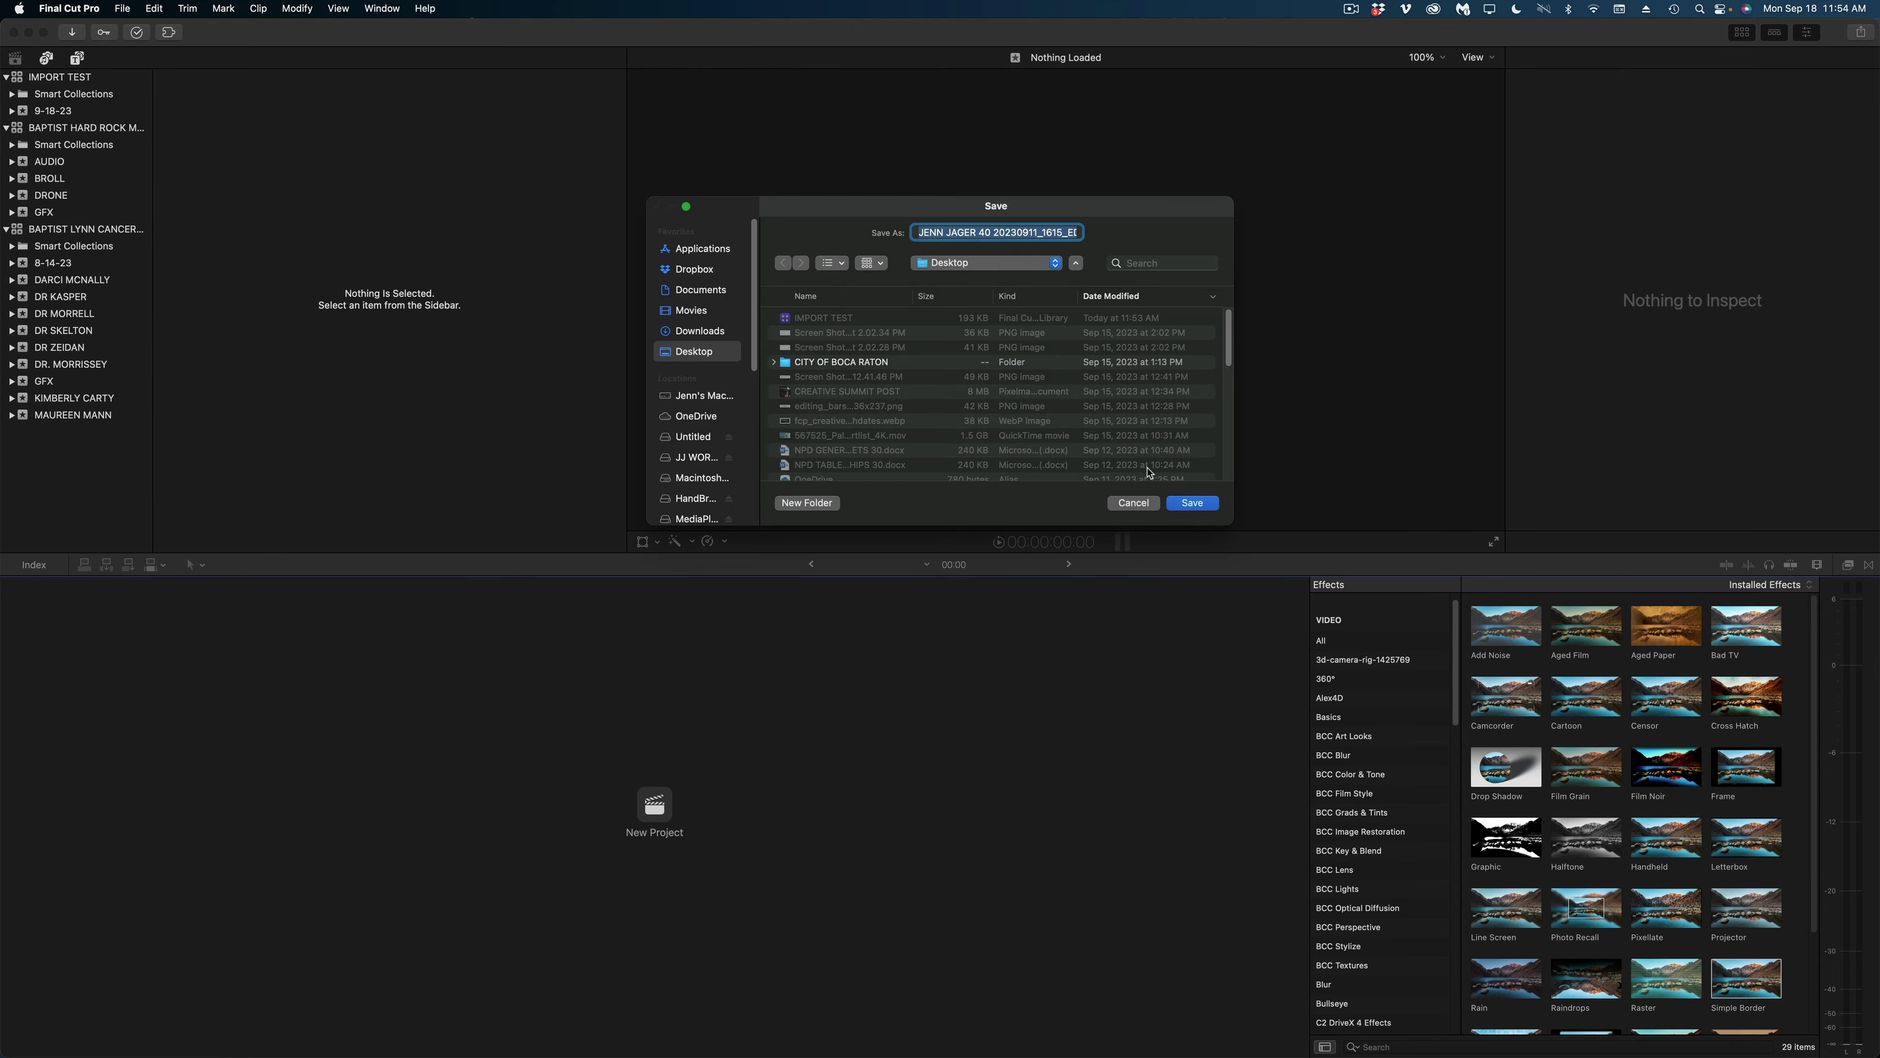
{"action": "left_click", "coordinate": [1207, 510]}
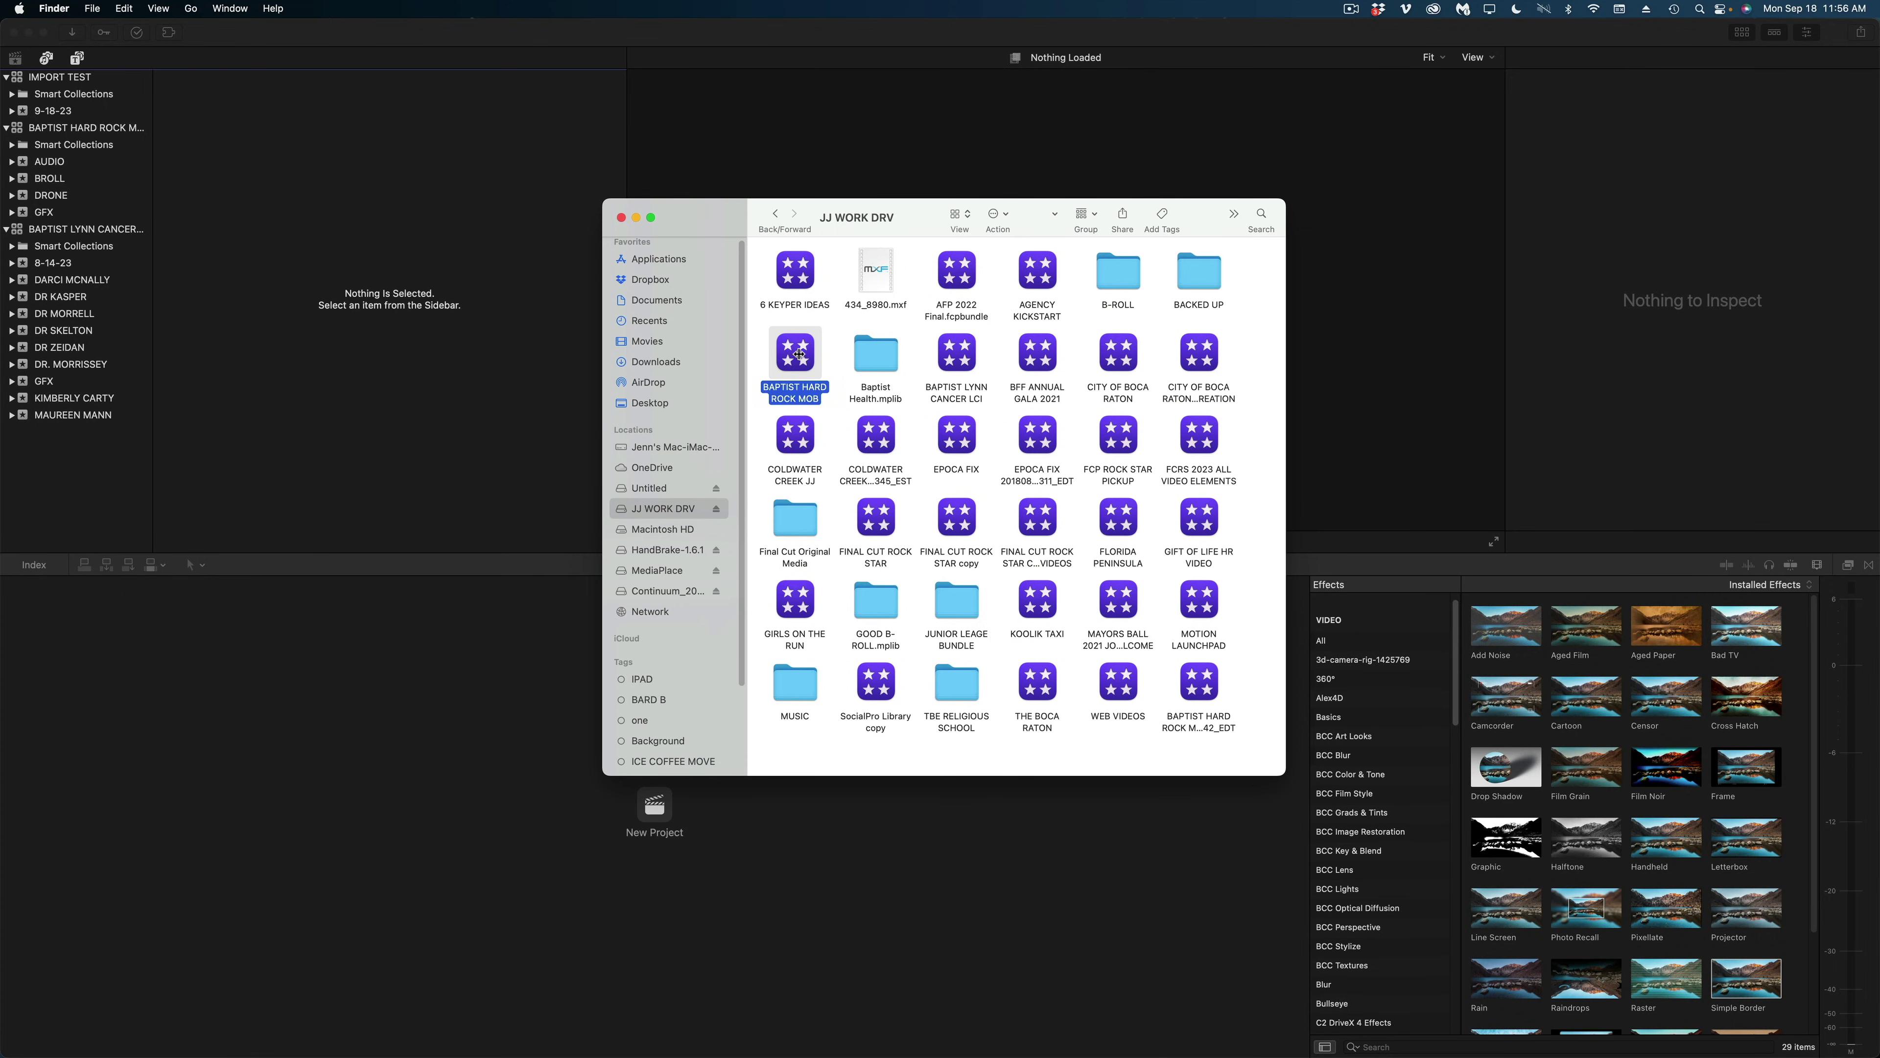
{"action": "right_click", "coordinate": [798, 353]}
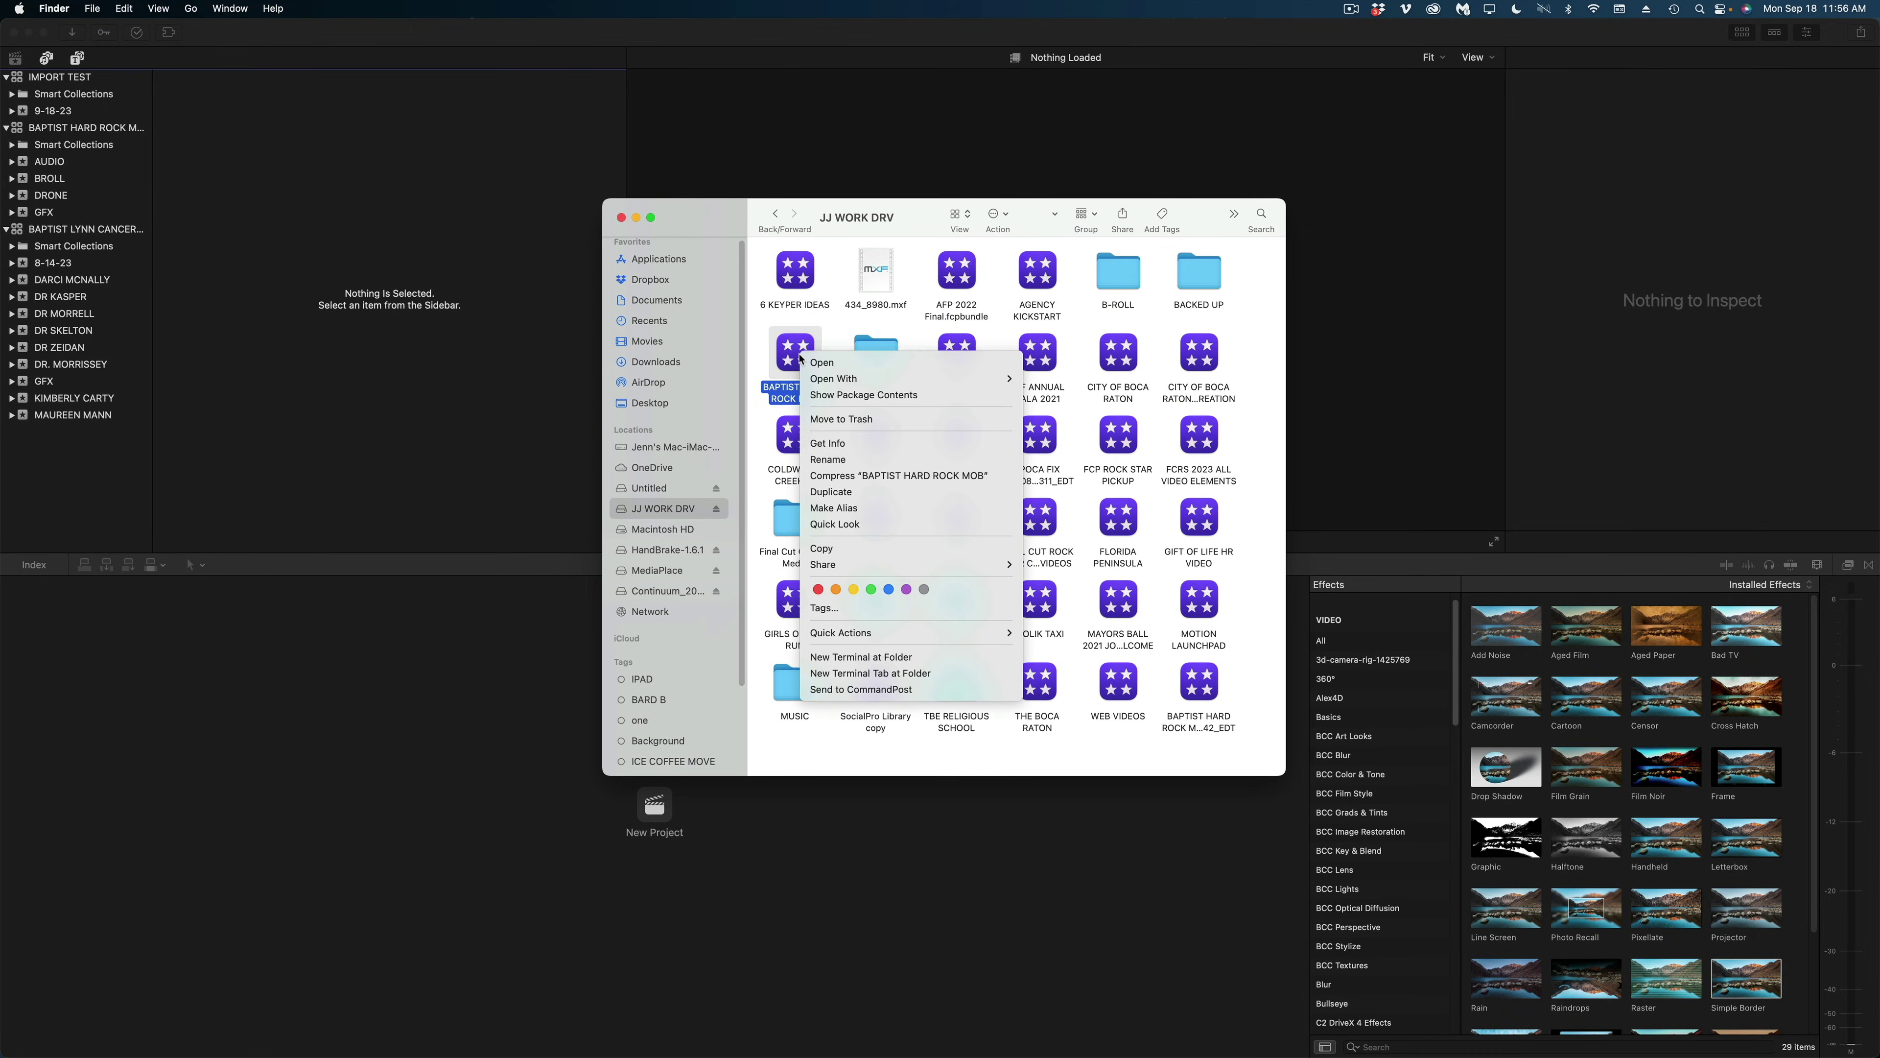
Step: Check BAPTIST HARD ROCK MOB's 175.07 GB size in Get Info, then select it in Final Cut Pro
{"action": "left_click", "coordinate": [826, 443]}
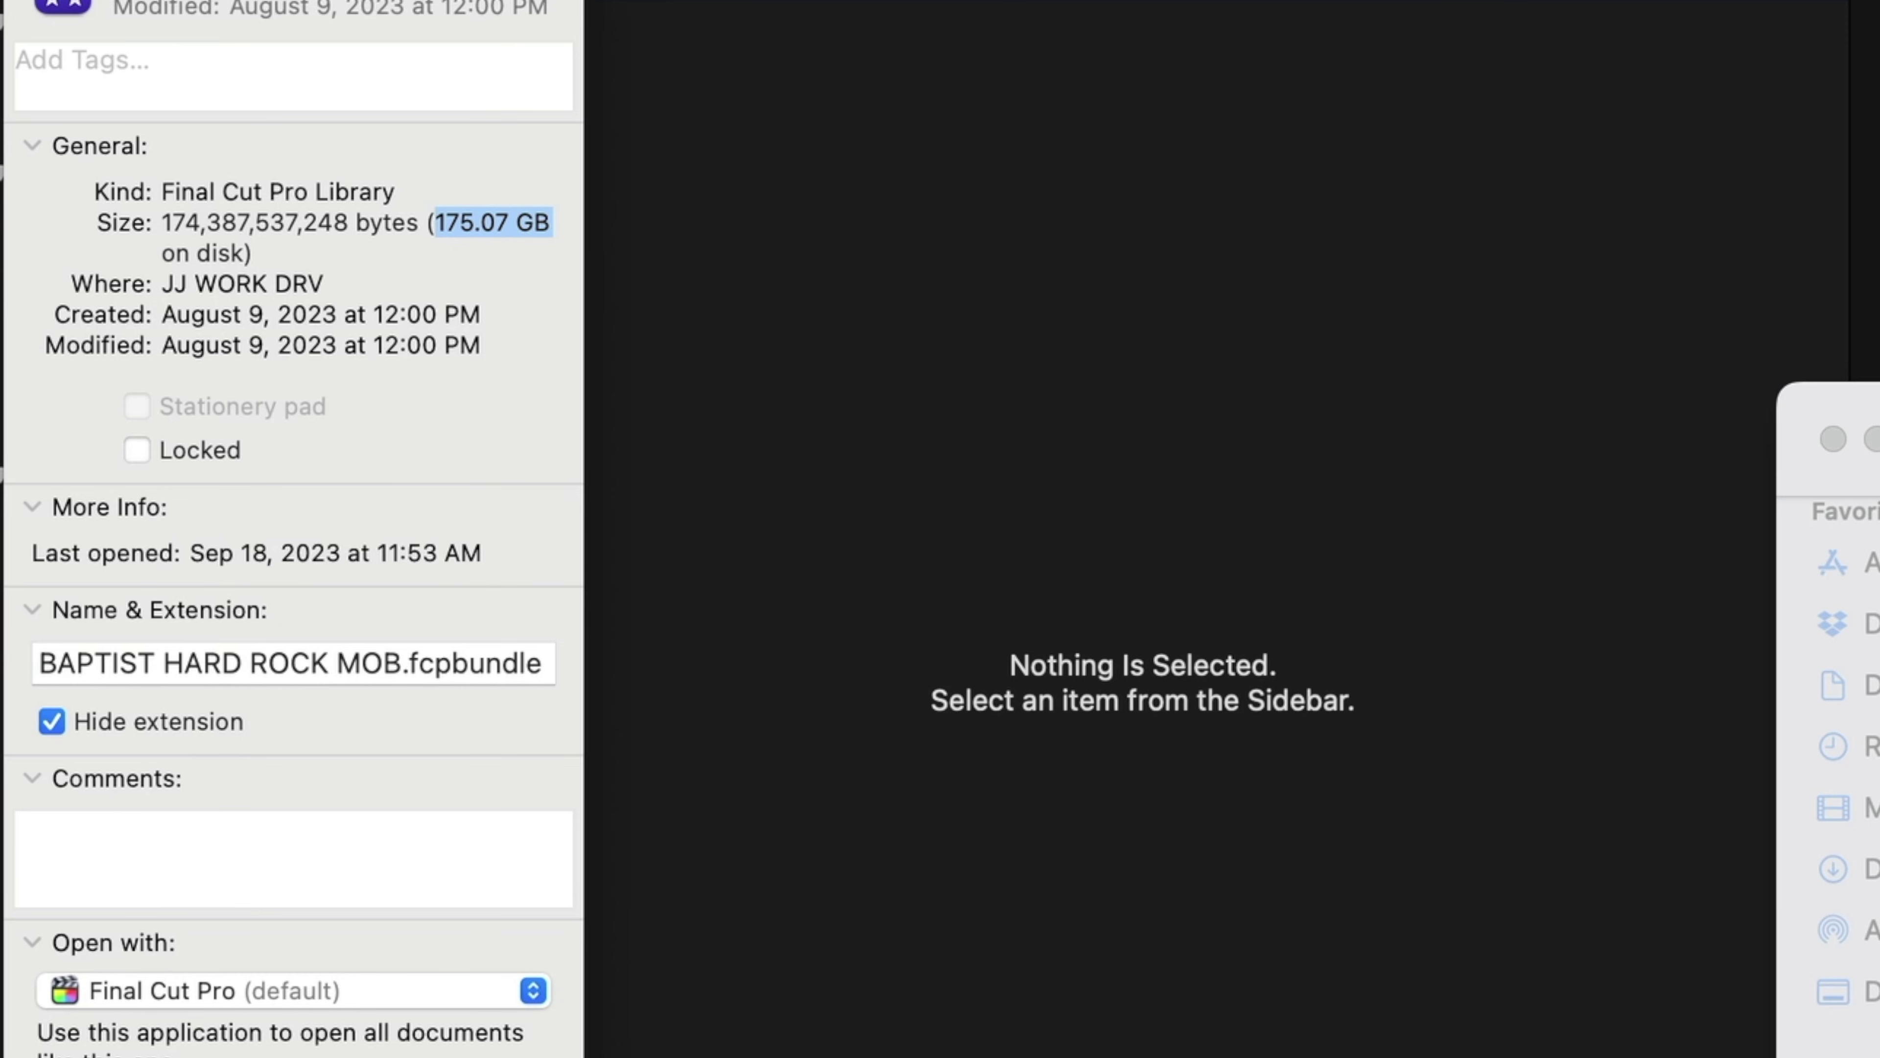
{"action": "key", "text": "super+w"}
{"action": "left_click", "coordinate": [437, 583]}
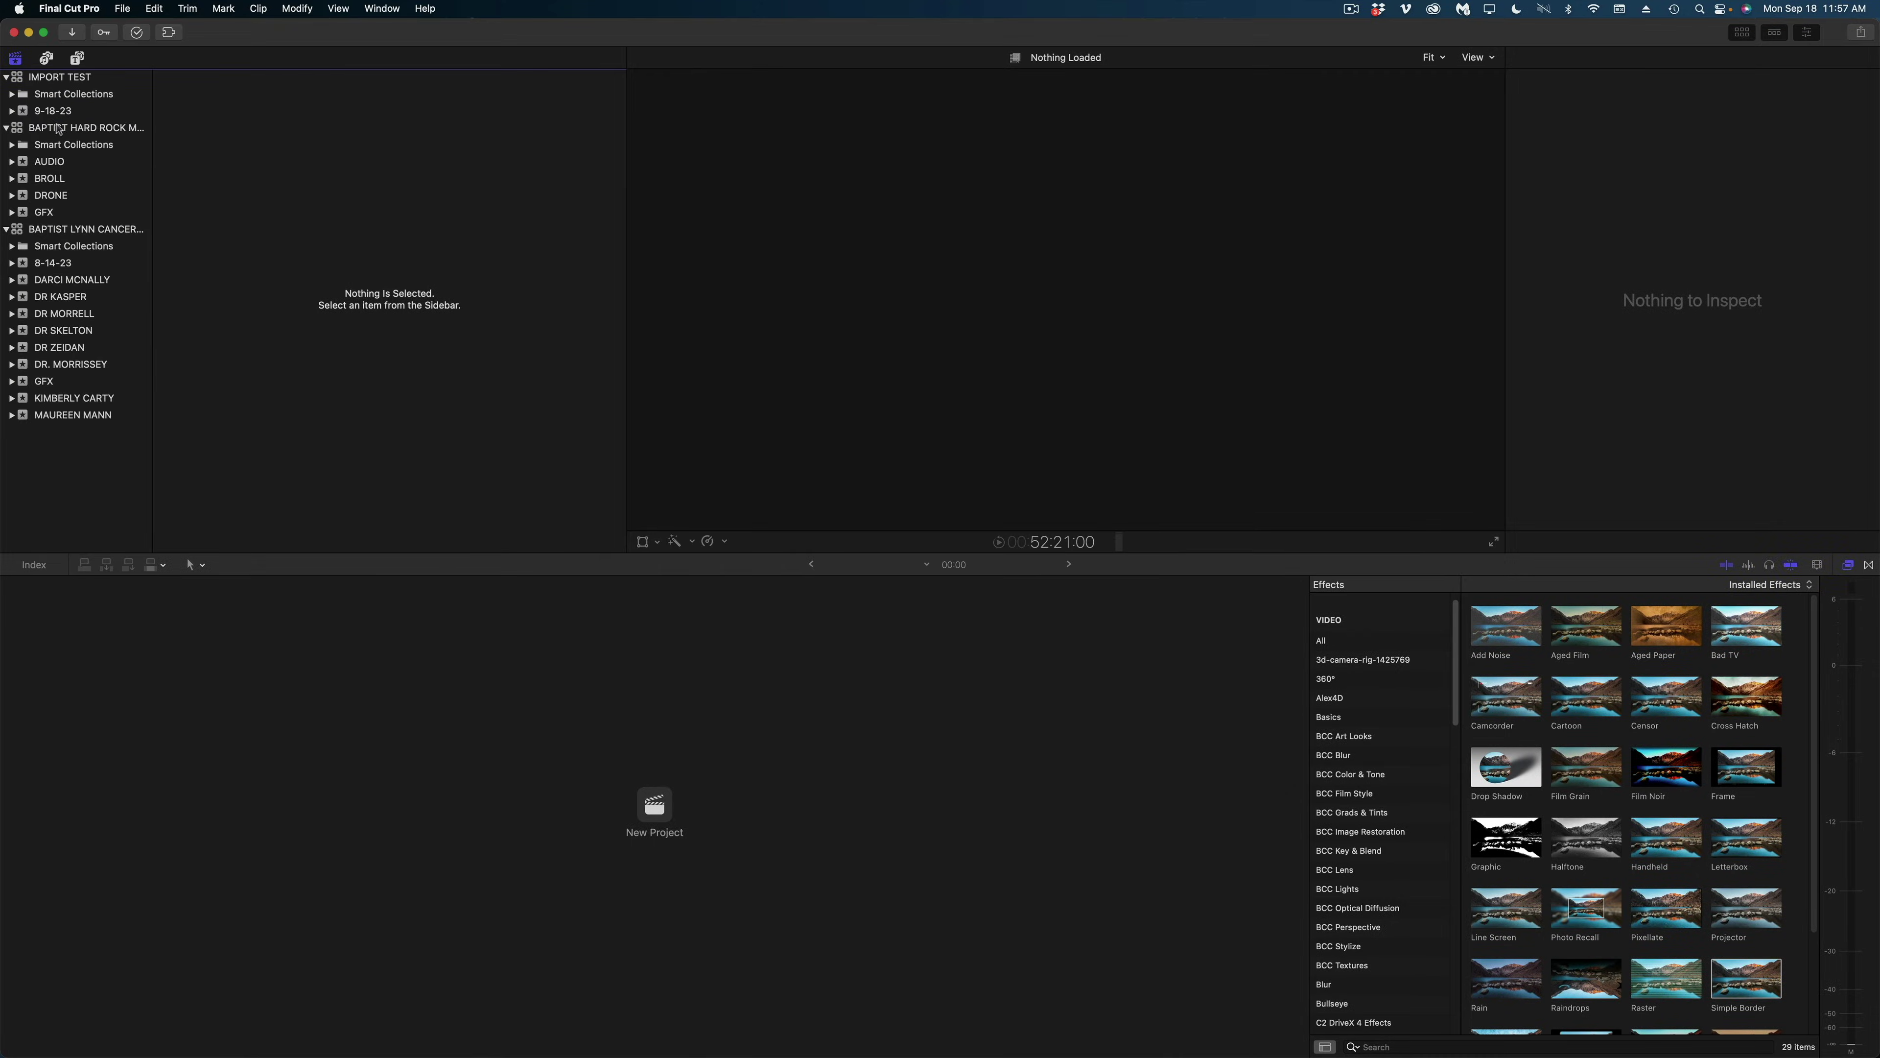
{"action": "left_click", "coordinate": [58, 130]}
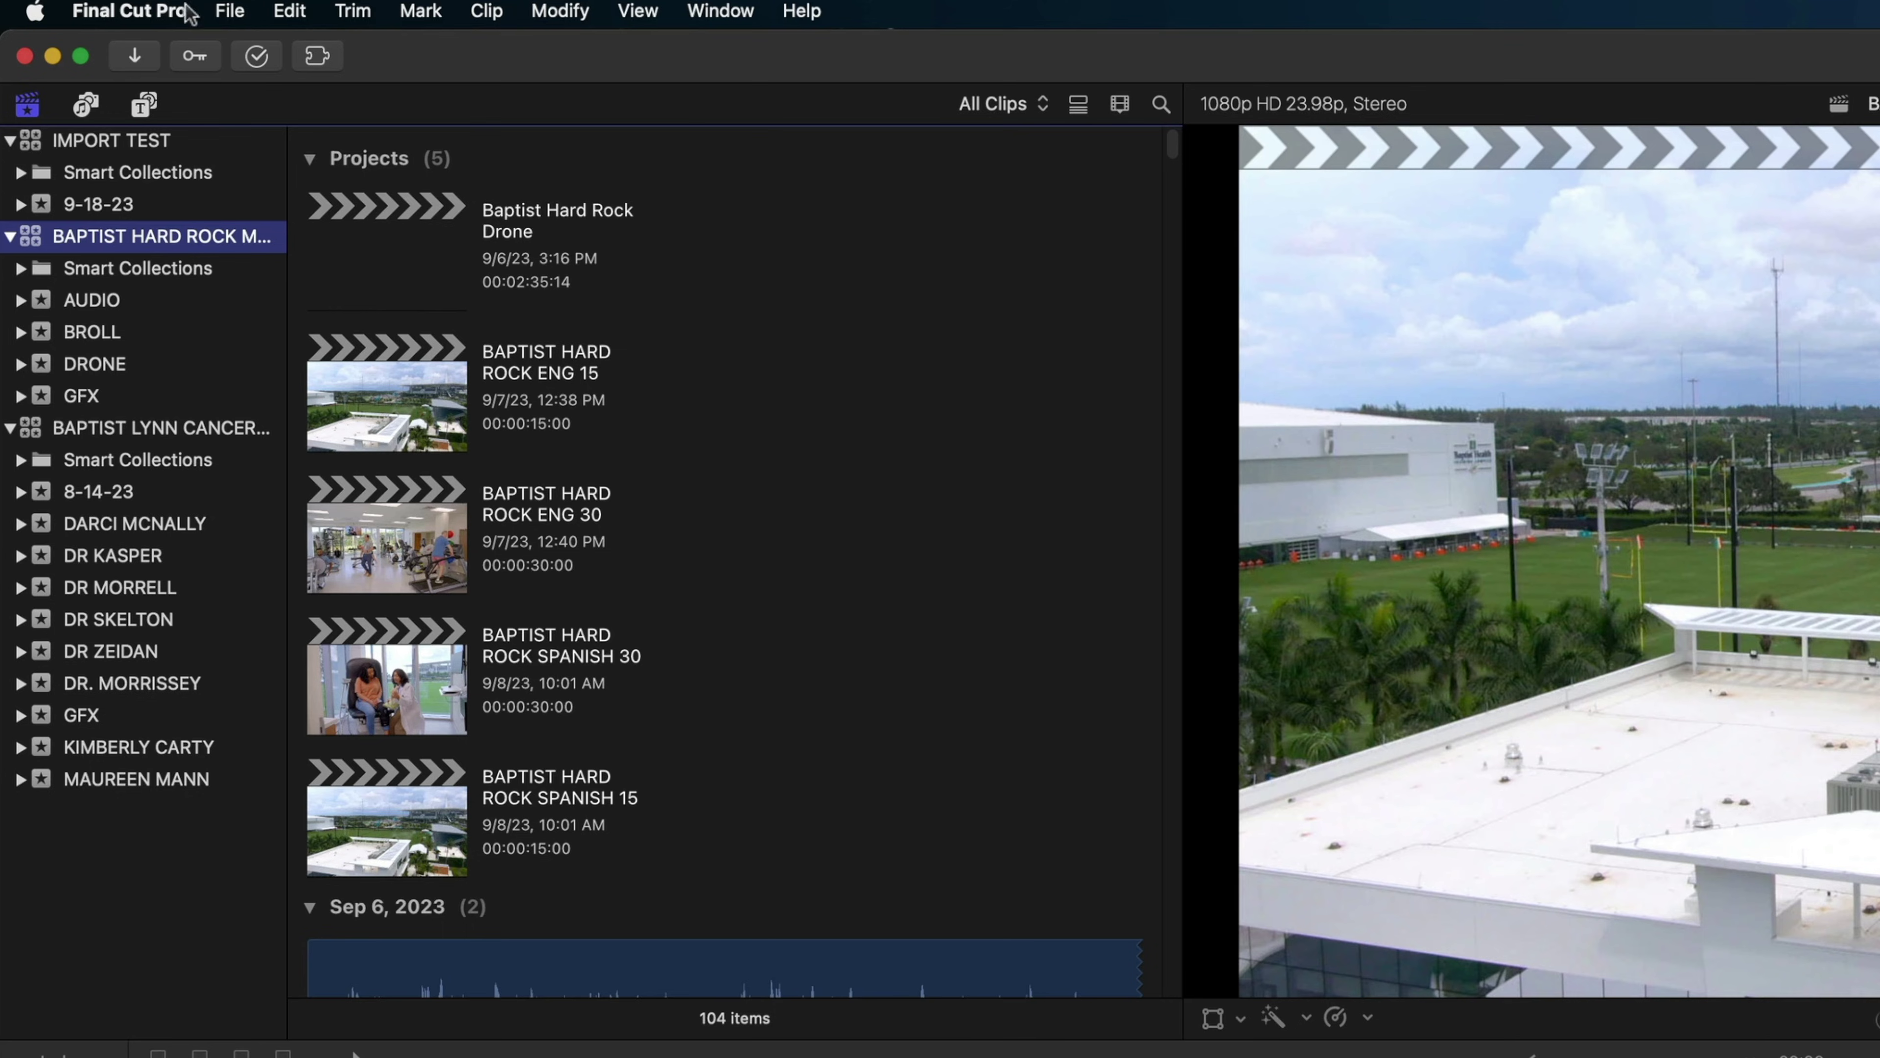
Step: Delete all render files from the BAPTIST HARD ROCK MOB library's generated library files
{"action": "left_click", "coordinate": [229, 10]}
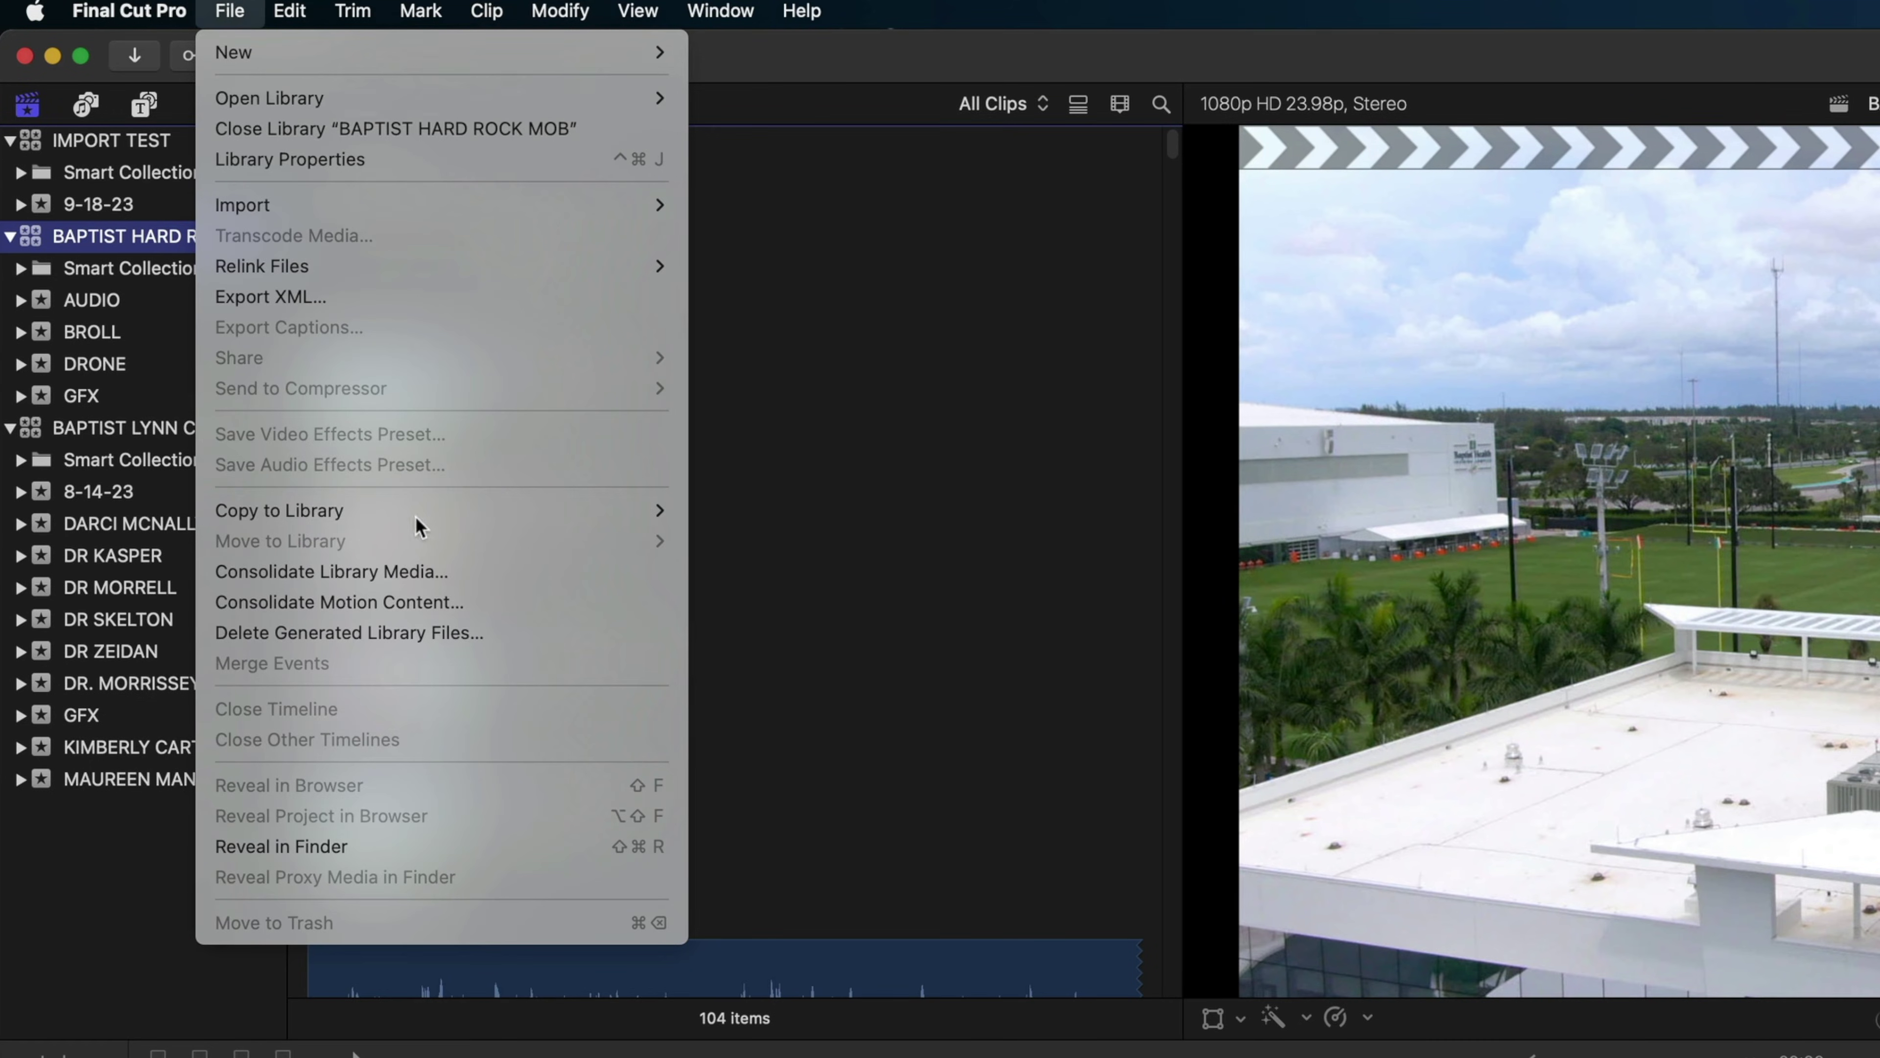
{"action": "left_click", "coordinate": [459, 633]}
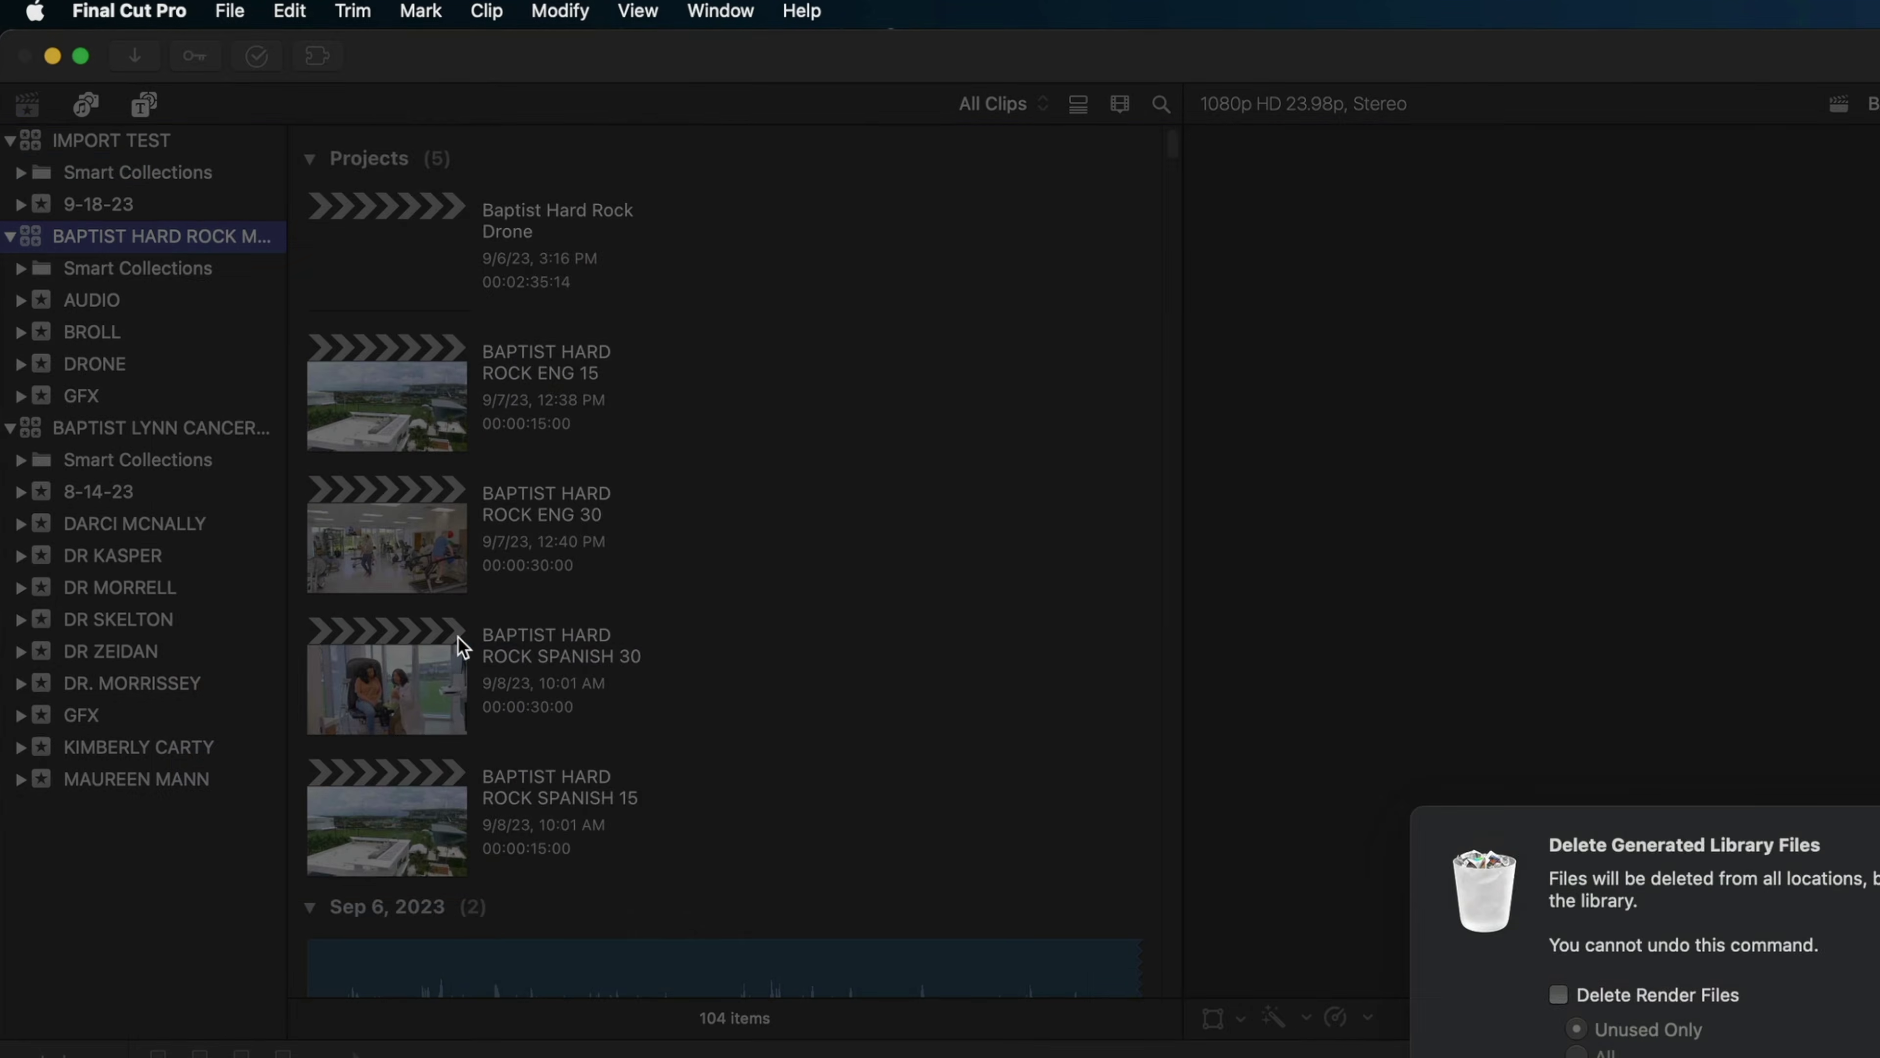
{"action": "left_click", "coordinate": [1558, 994]}
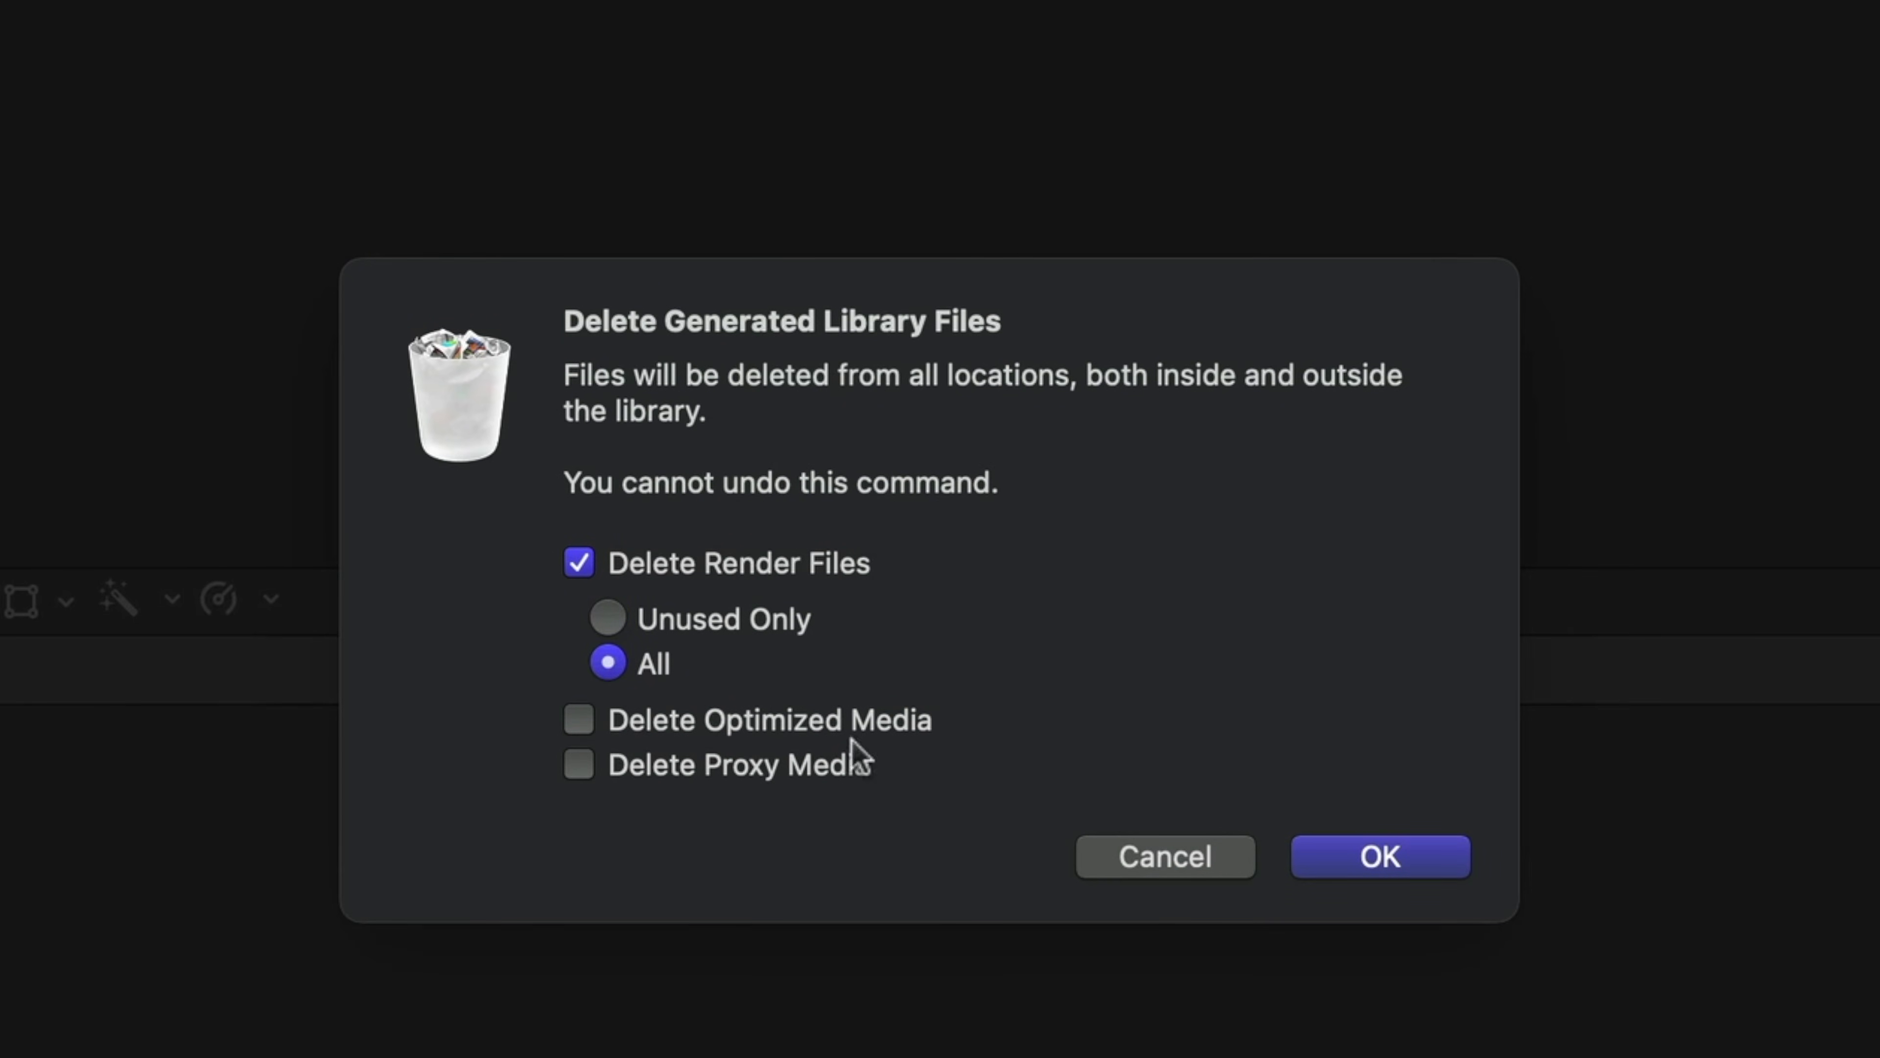
{"action": "left_click", "coordinate": [1410, 864]}
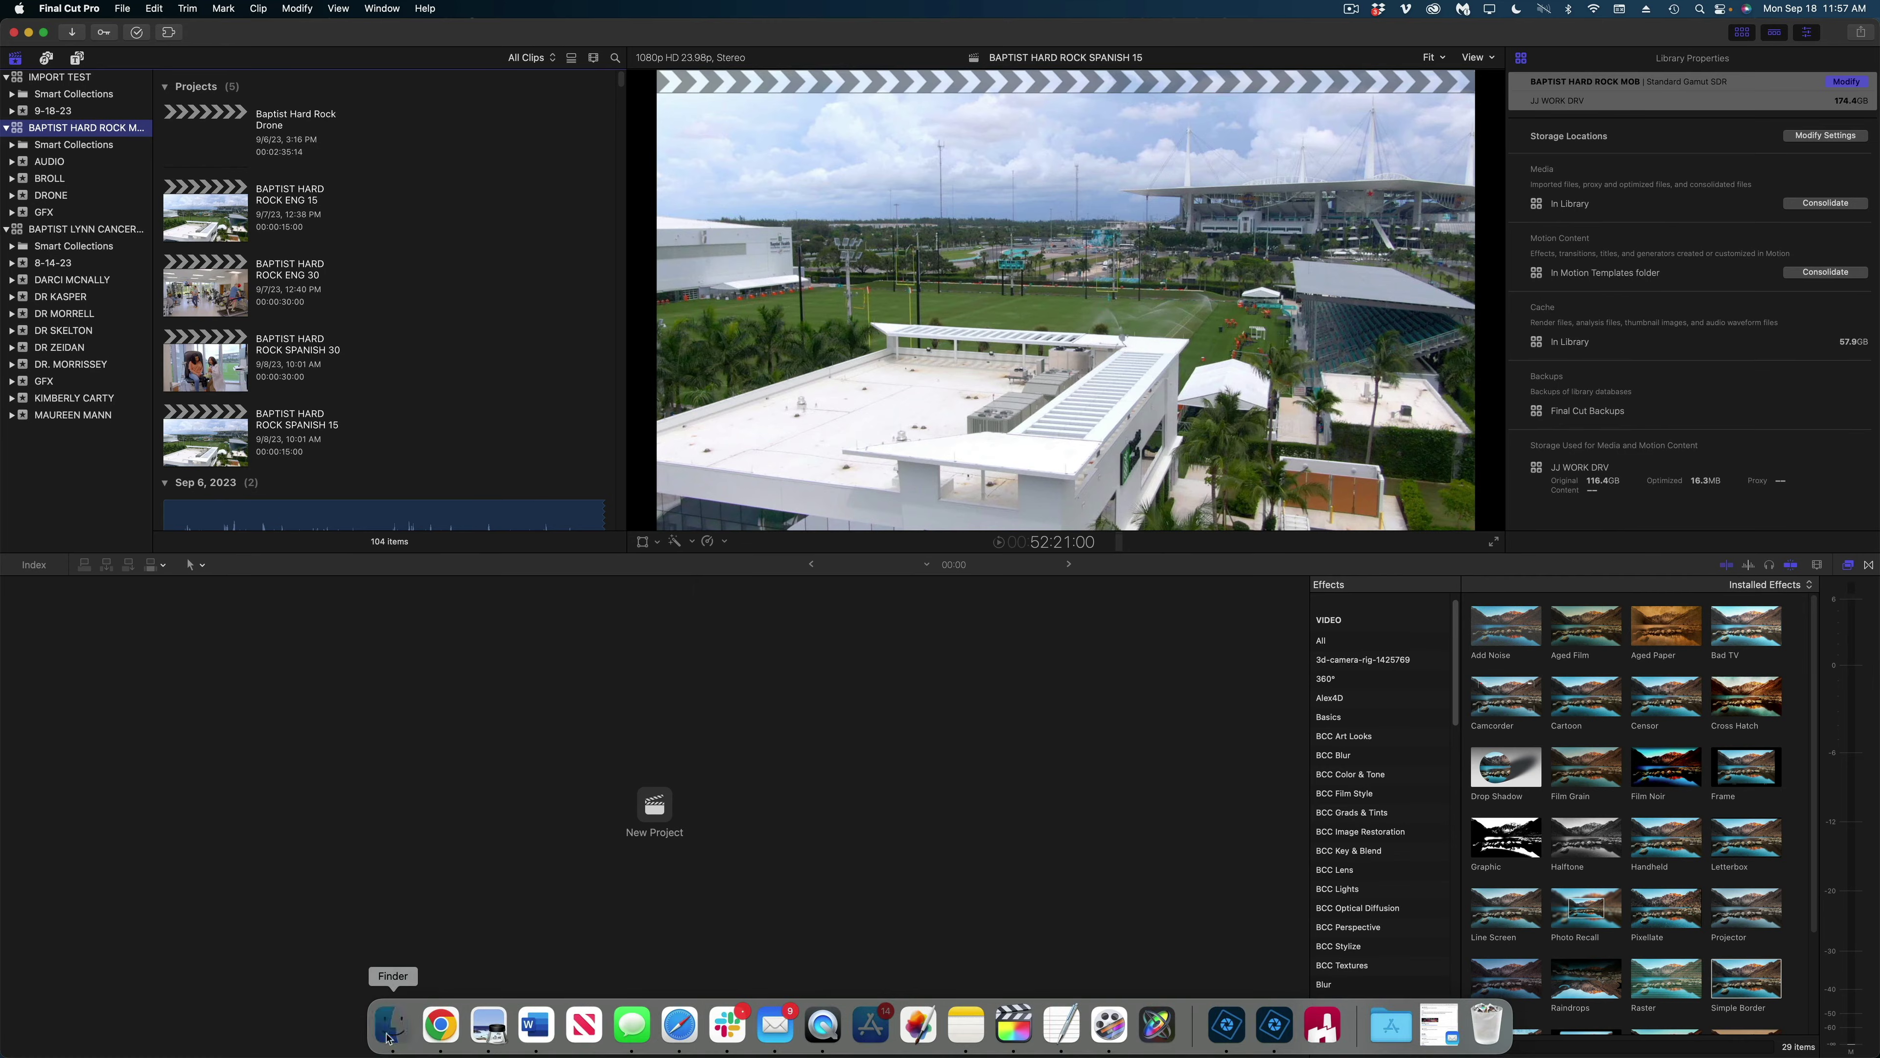
{"action": "left_click", "coordinate": [393, 1025]}
Step: Get Info on BAPTIST HARD ROCK MOB and select its new 122.13 GB size
{"action": "right_click", "coordinate": [793, 345]}
{"action": "left_click", "coordinate": [812, 434]}
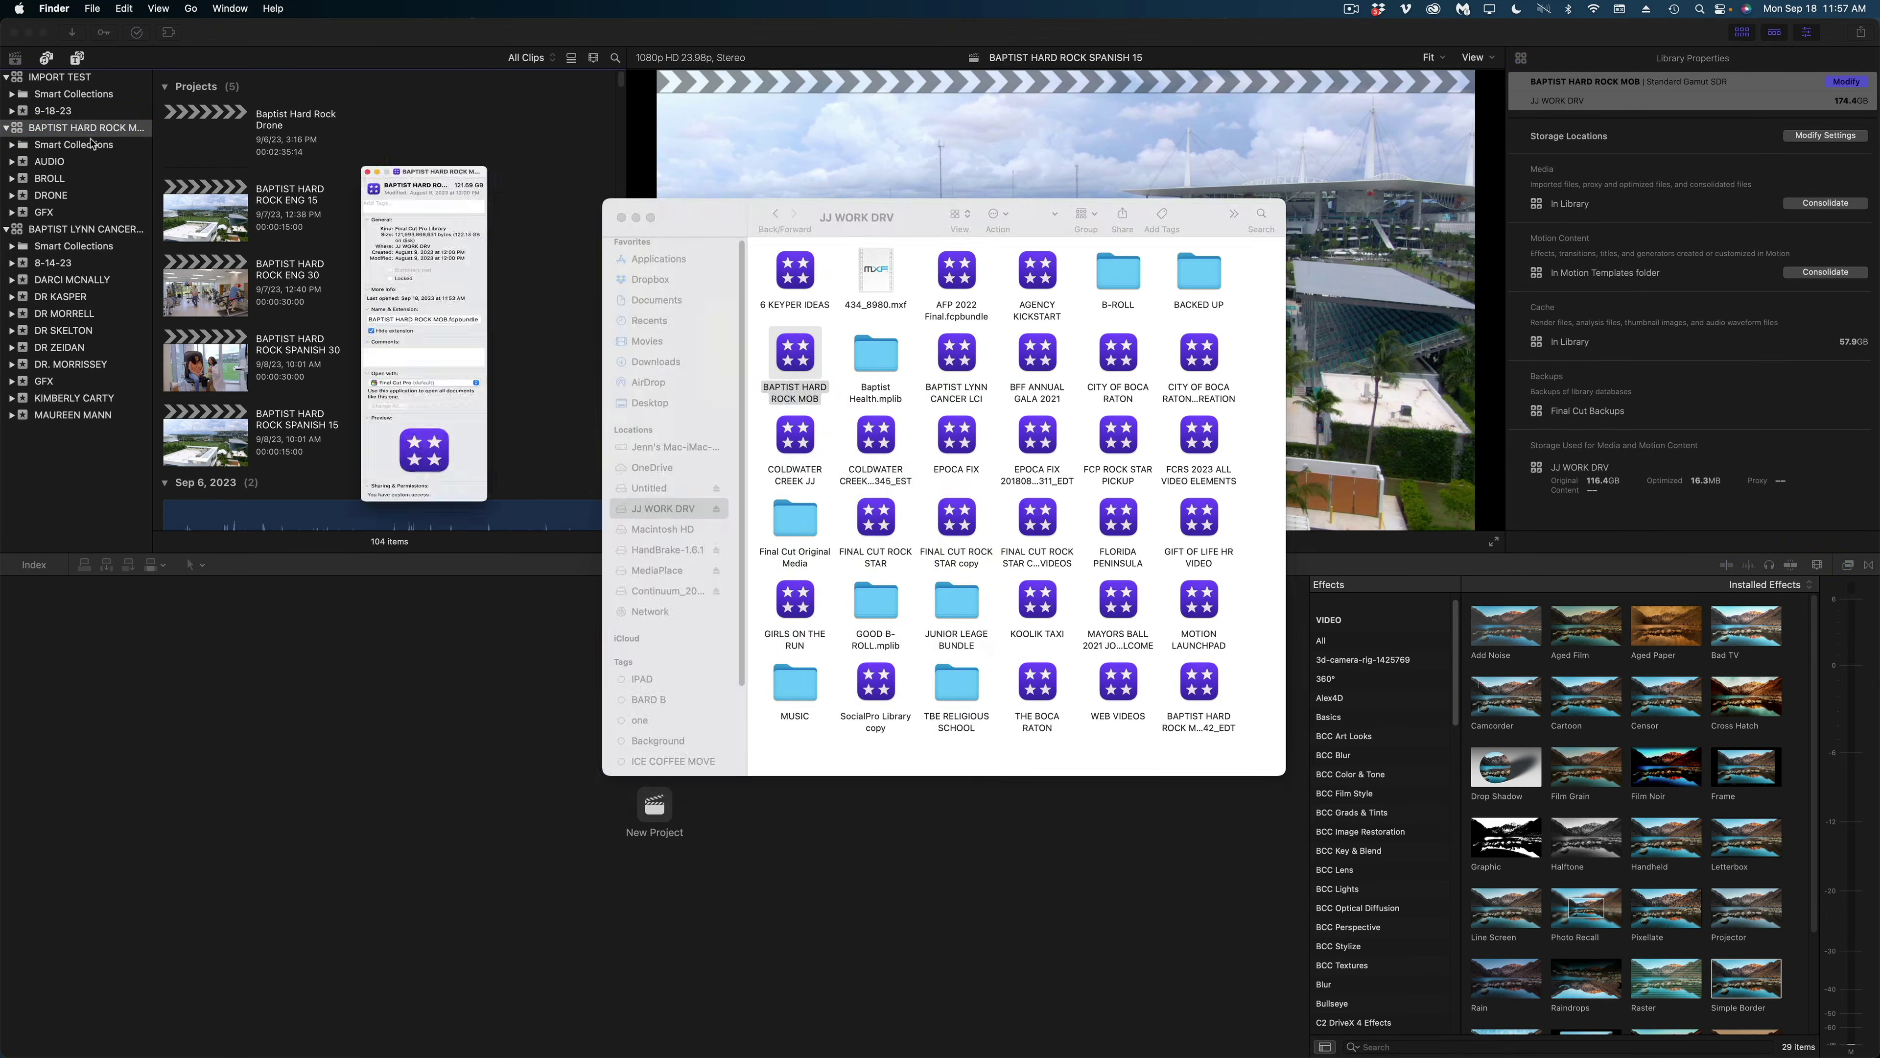
{"action": "left_click_drag", "start_coordinate": [577, 246], "coordinate": [736, 247]}
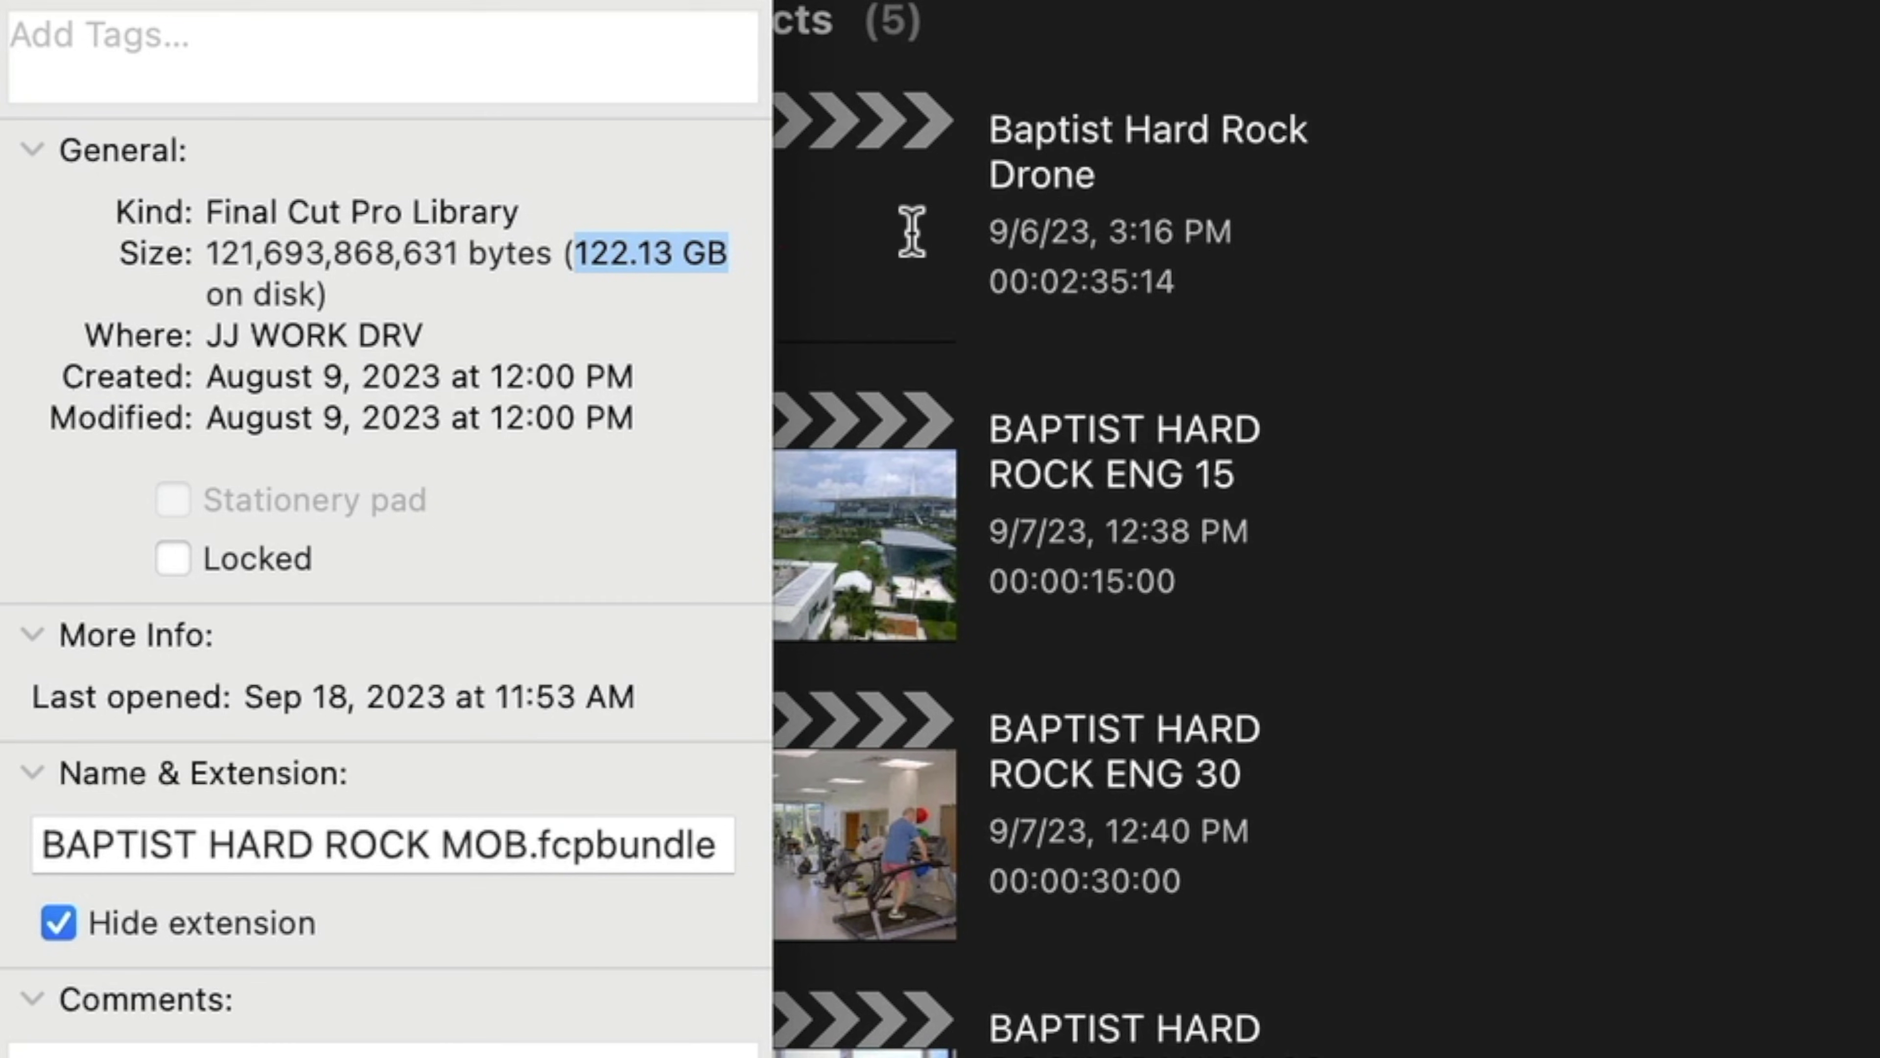